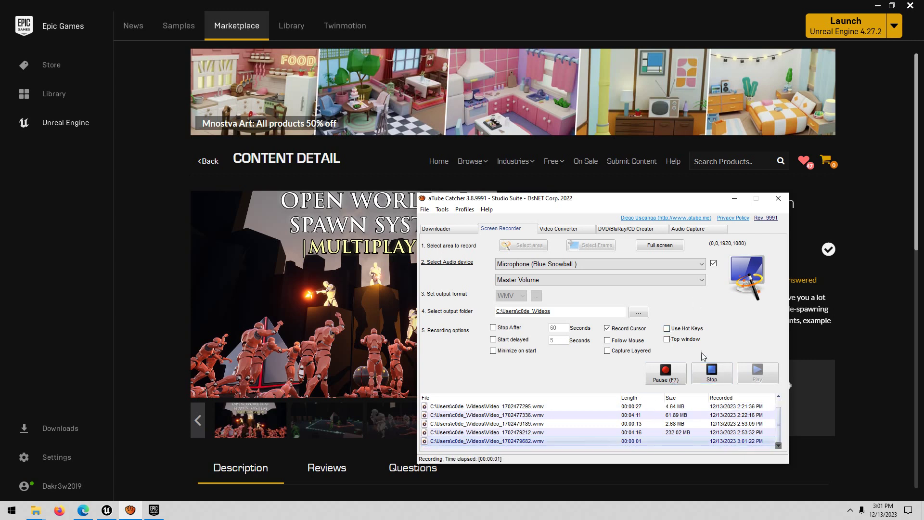
- Switch to the Unreal Editor and examine the walled town and its path loops from above in DemoMap
left_click(733, 198)
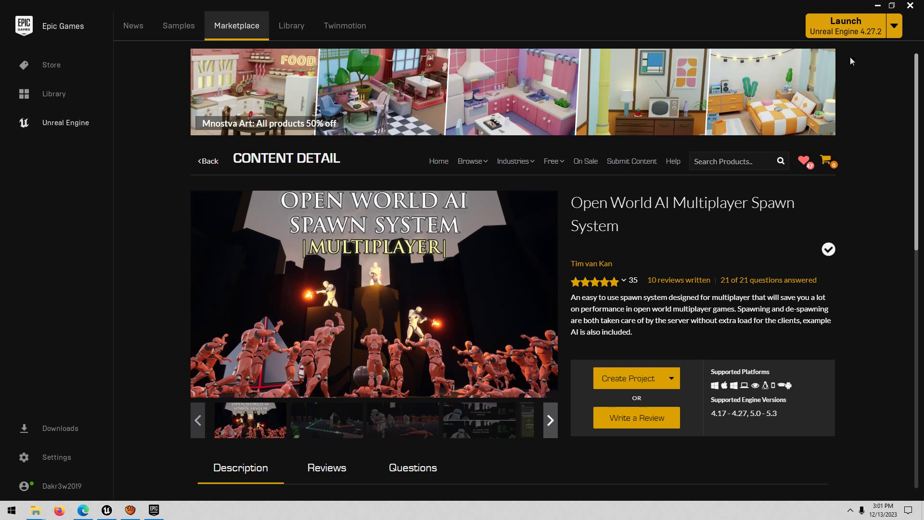
left_click(877, 6)
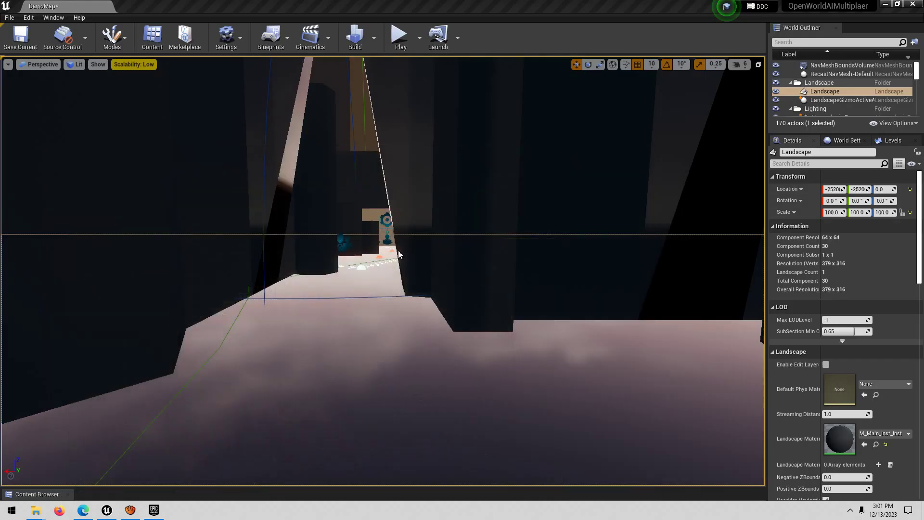
key("w")
right_click_drag(383, 270, 158, 279)
key("d")
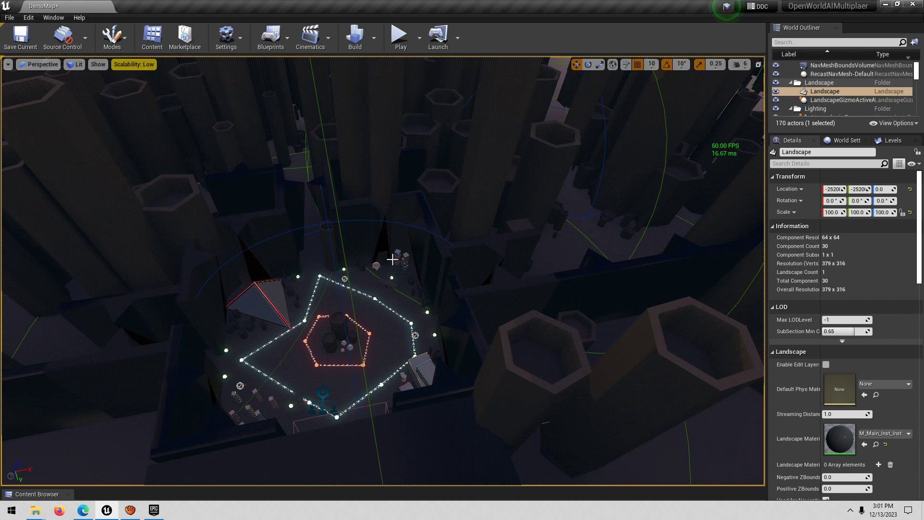
right_click_drag(392, 260, 315, 351)
key("w")
scroll(318, 313, "down", 3)
right_click_drag(320, 275, 279, 133)
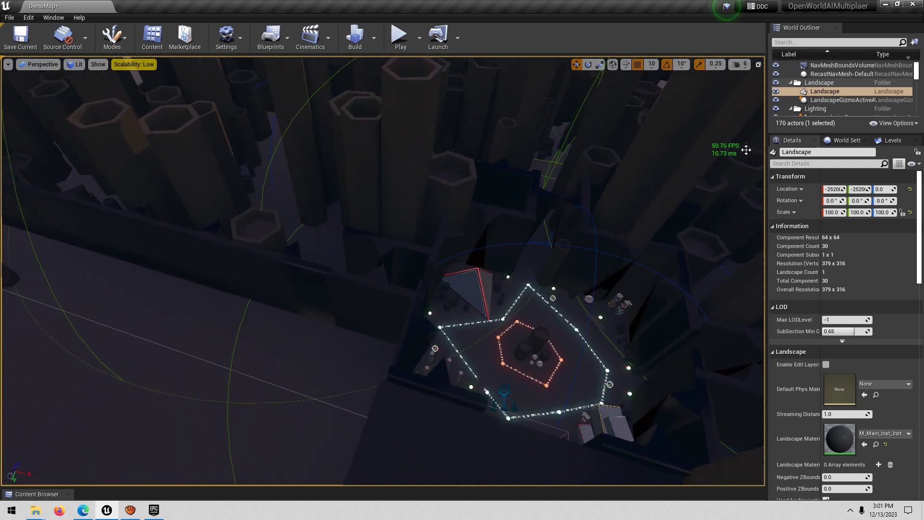
right_click_drag(705, 177, 746, 214)
key("w")
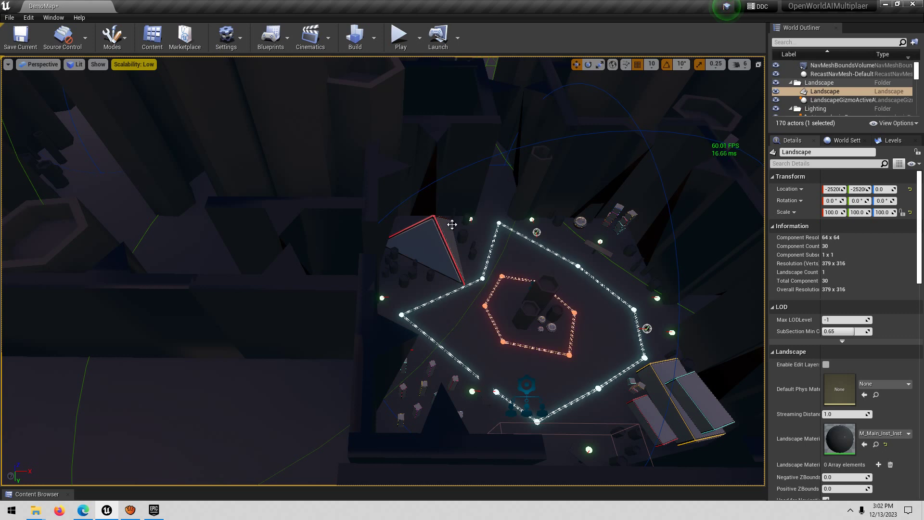
key("d")
key("s")
right_click_drag(452, 224, 452, 225)
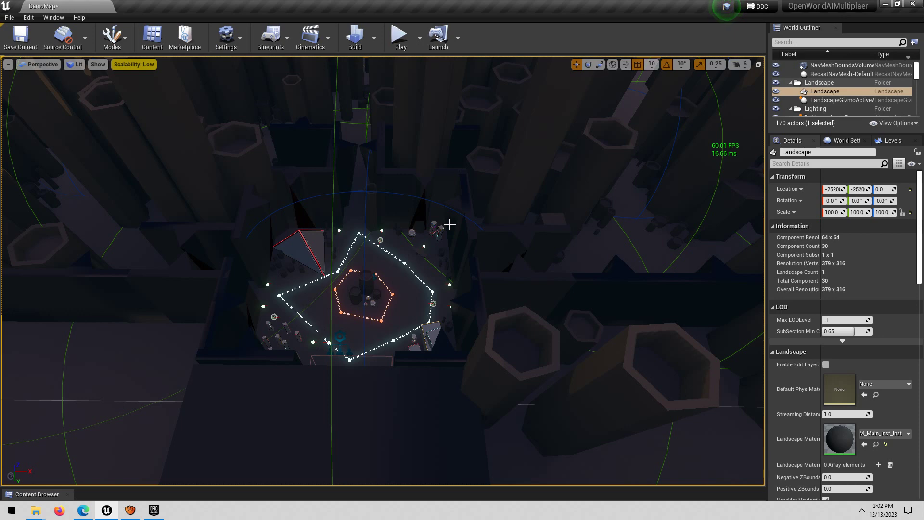
- Examine the layout around the town, including its outer walls and the neighbouring hexagonal pillars
key("w")
right_click_drag(450, 224, 444, 229)
key("s")
right_click_drag(392, 312, 361, 225)
key("w")
left_click(380, 238)
key("s")
key("d")
right_click_drag(437, 246, 426, 209)
left_click(437, 246)
key("s")
key("s")
right_click_drag(405, 146, 399, 118)
right_click_drag(324, 202, 325, 178)
key("w")
right_click_drag(439, 313, 417, 260)
key("a")
key("d")
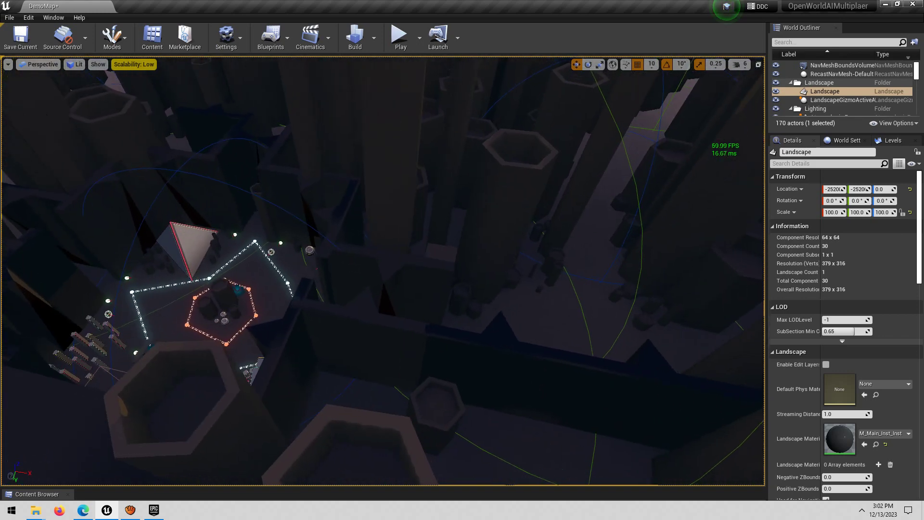
- Survey the pillar-filled open world beyond the town and inspect the white and orange paths inside it
right_click_drag(604, 225, 583, 229)
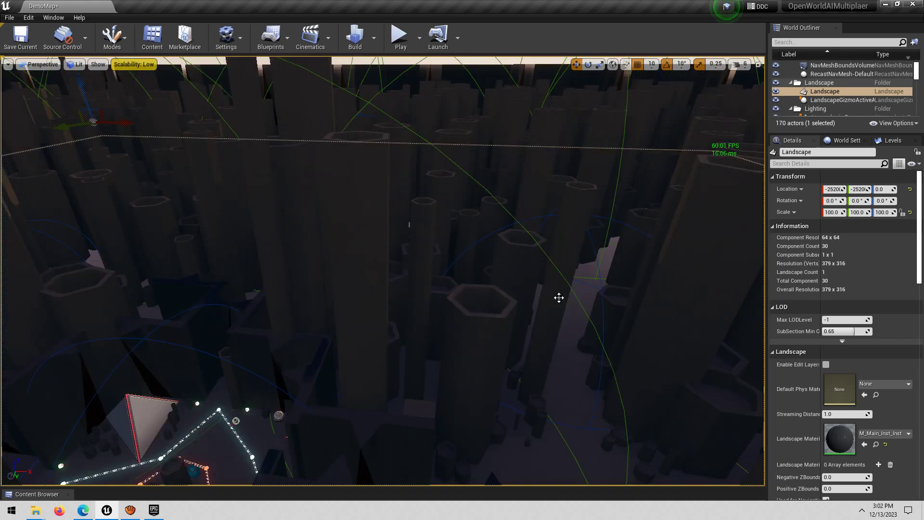
key("a")
right_click_drag(559, 297, 572, 309)
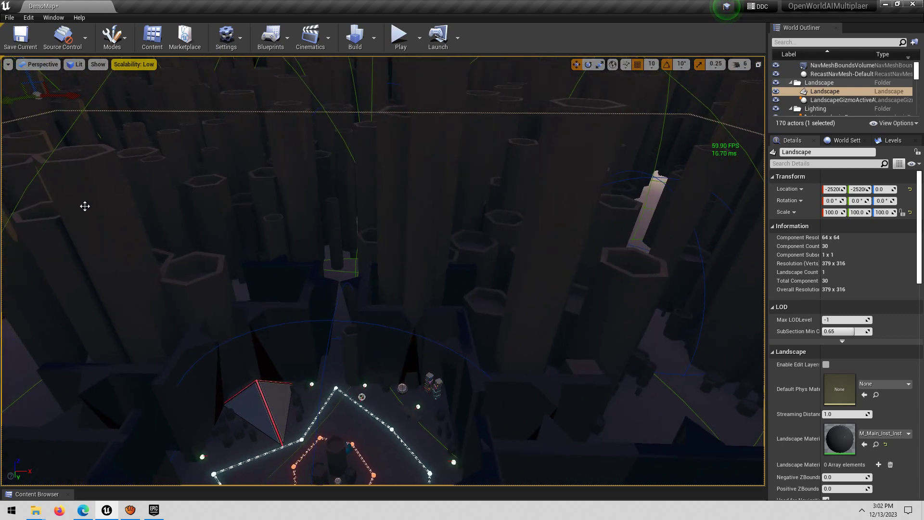
key("s")
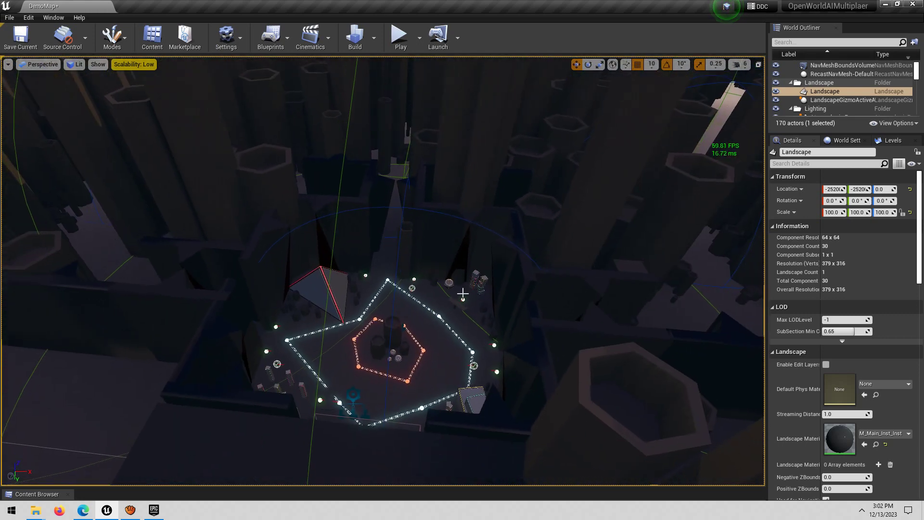
scroll(463, 293, "up", 2)
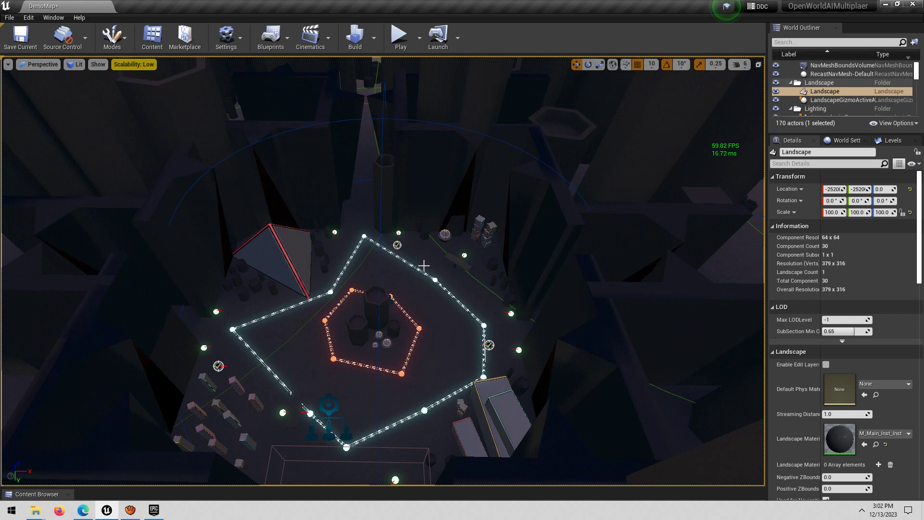
right_click_drag(424, 265, 422, 274)
key("w")
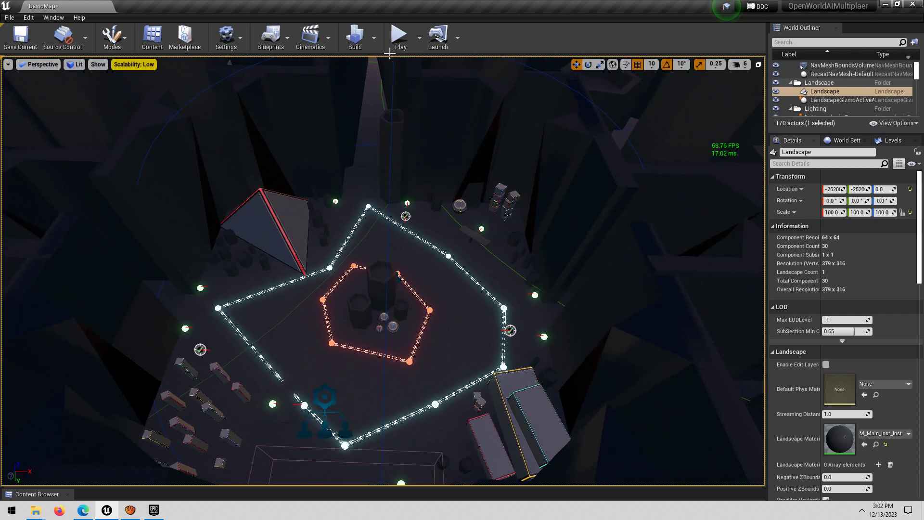
- Play the level in the editor, eject from the player character and observe the town's AI from above
left_click(400, 39)
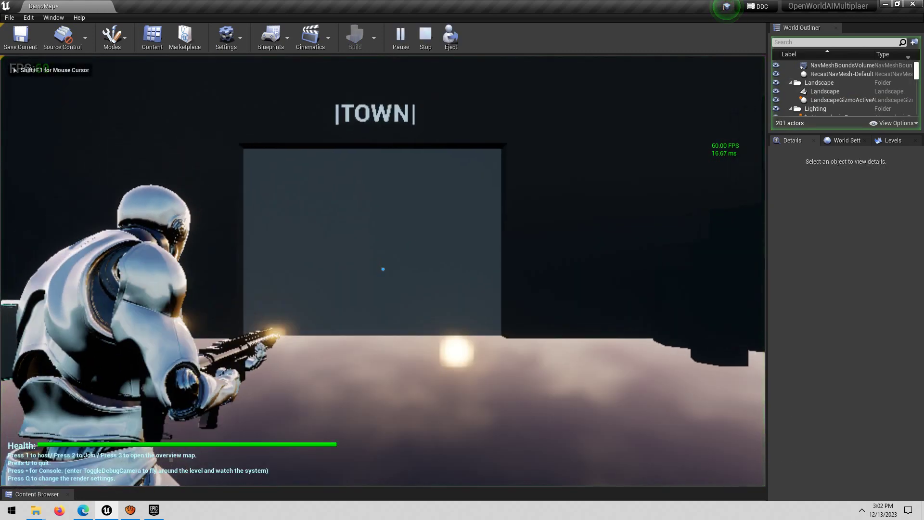
key("w")
key("super")
left_click(451, 40)
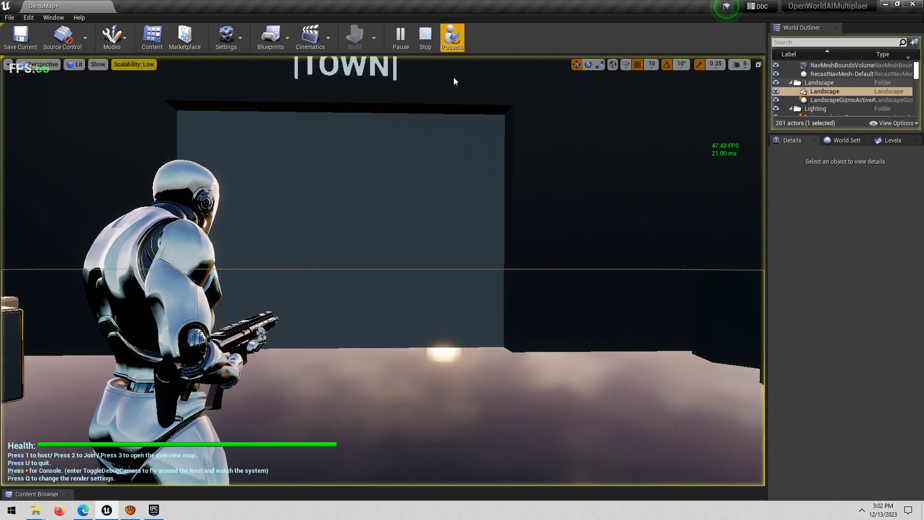
key("s")
right_click_drag(441, 358, 462, 378)
key("w")
key("s")
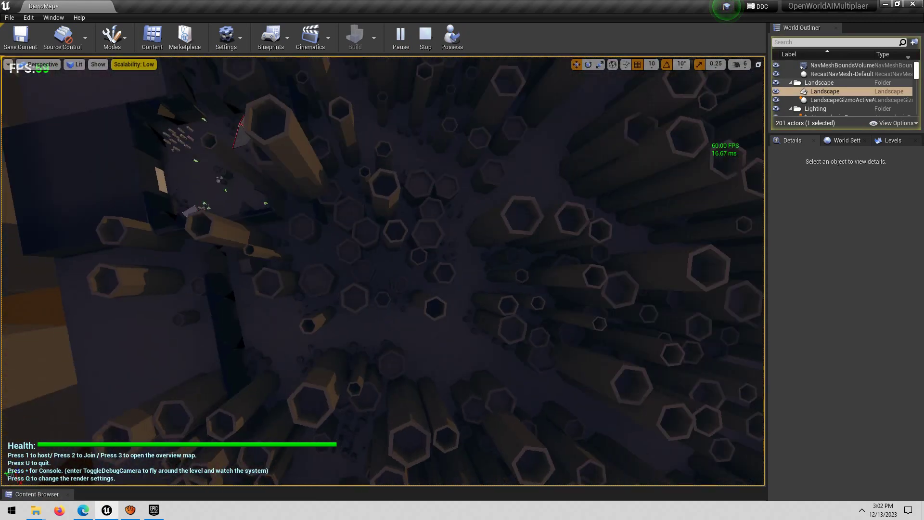
mouse_move(452, 273)
right_mouse_down()
mouse_move(428, 262)
mouse_move(452, 273)
right_mouse_up()
key("w")
key("s")
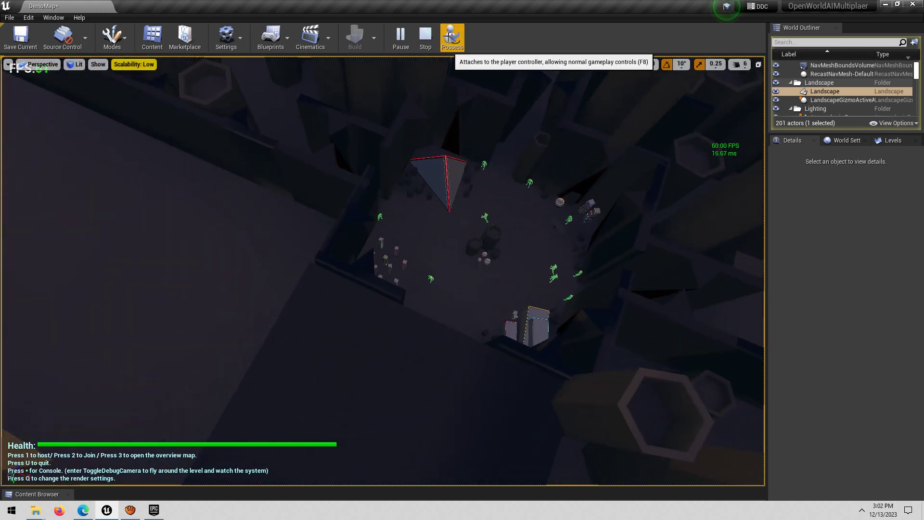
- Possess the player character, enter the town and display the game performance stats with the console command "stat game"
left_click(449, 39)
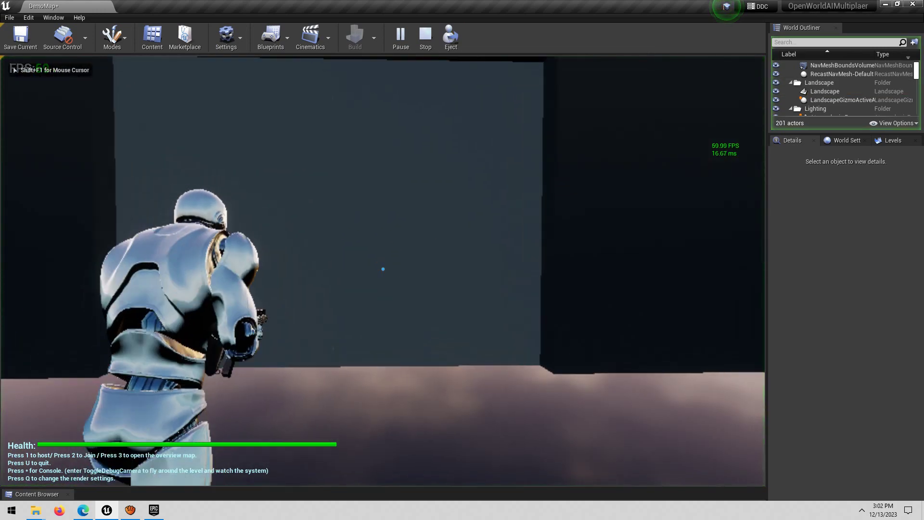
key("w")
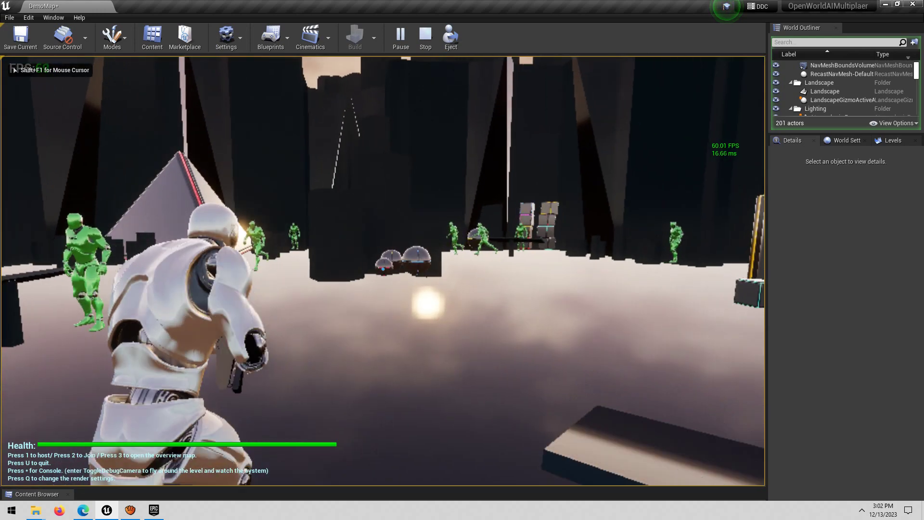
key("grave")
type("stat gam")
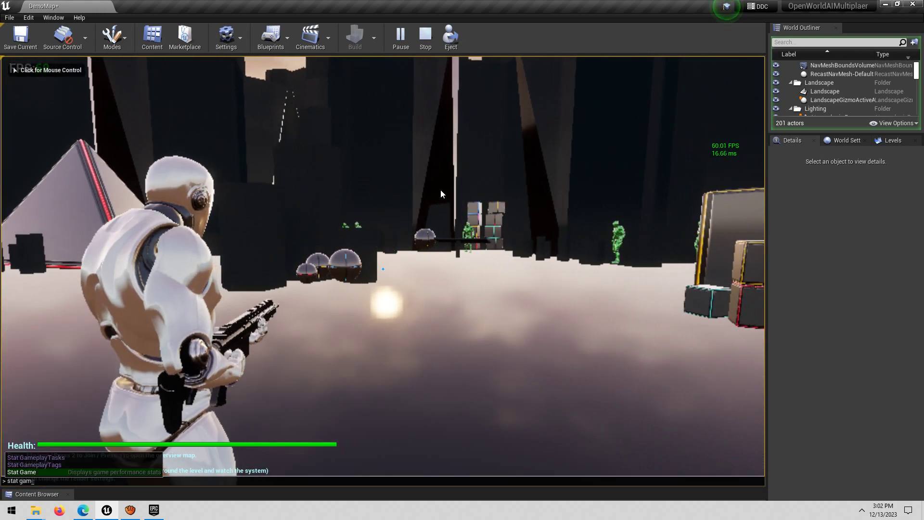
type("e")
key("Return")
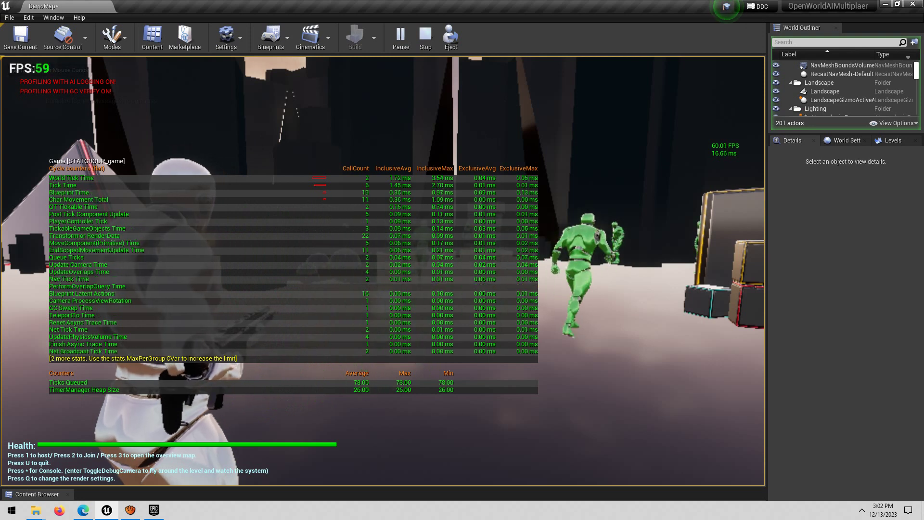
- Hide the performance stats overlay by running the "stat game" console command again
key("grave")
type("stat game")
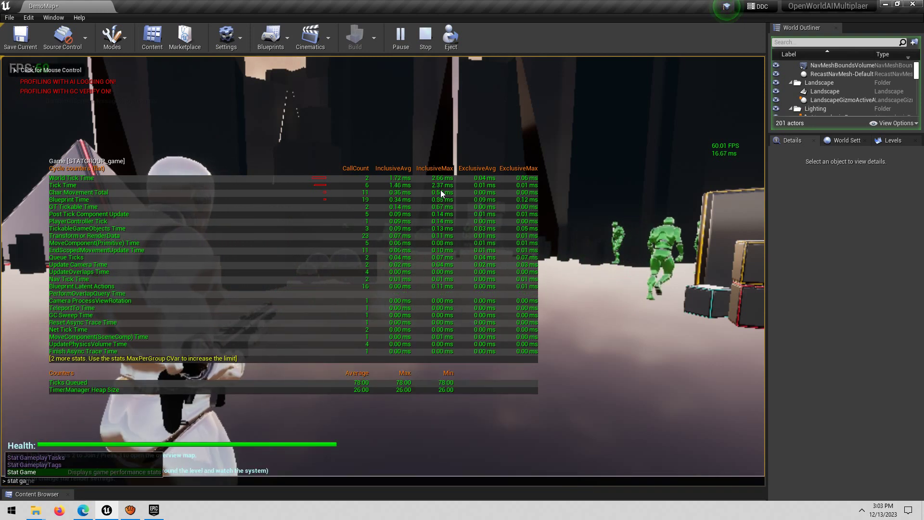
key("Return")
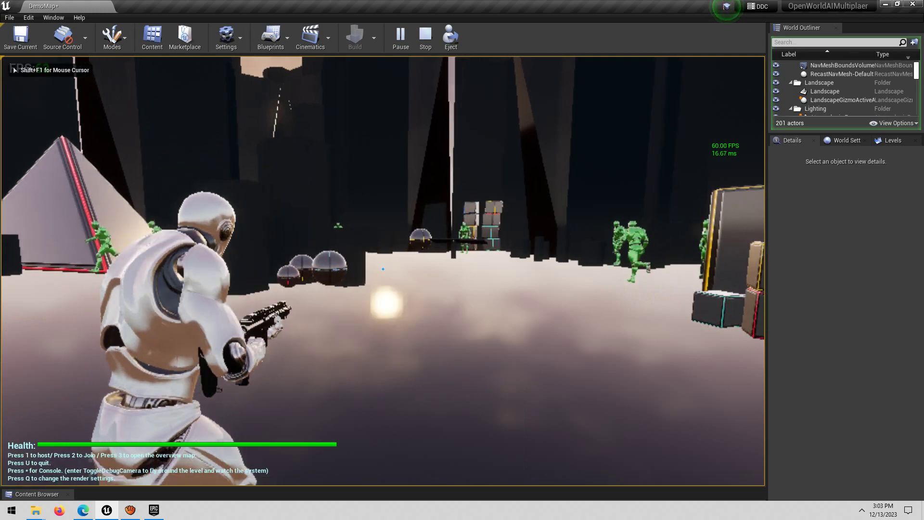
- Run the character out of the town into the open world to observe the enemy AI spawning, and shoot at the horde
key("w")
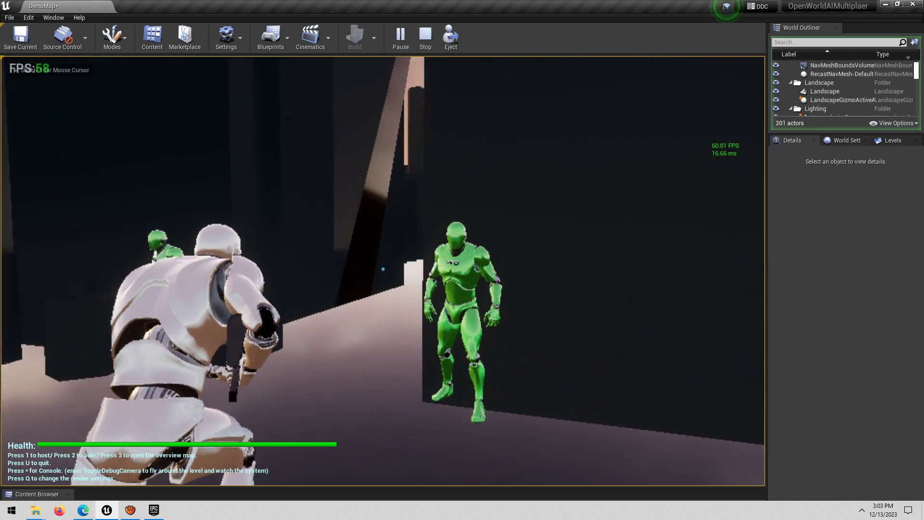
key("w")
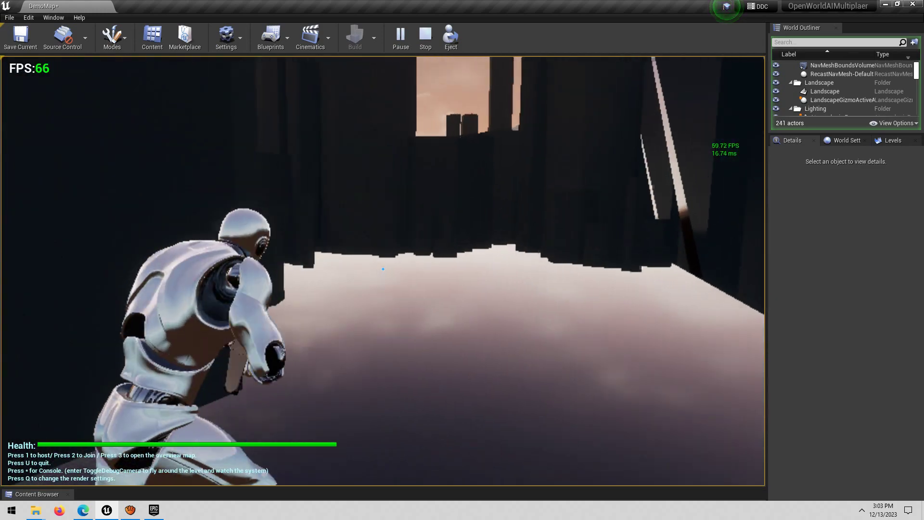
key("w")
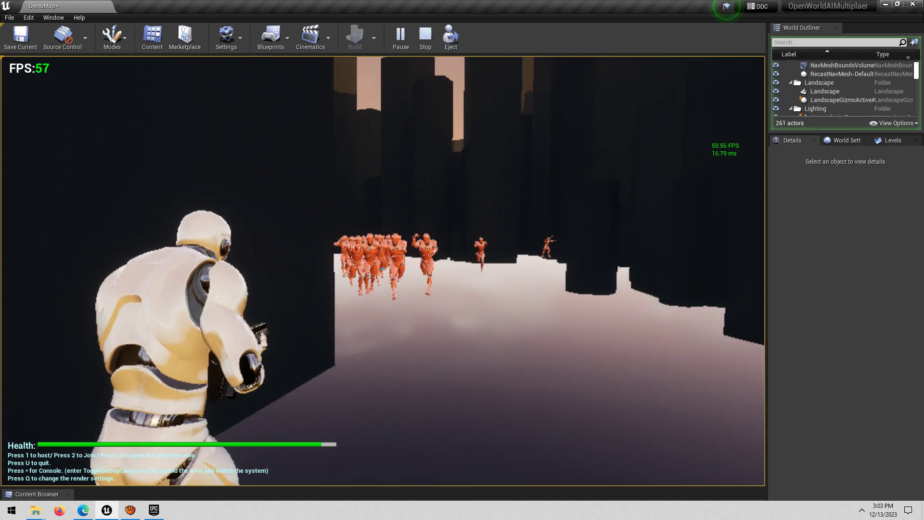
key("w")
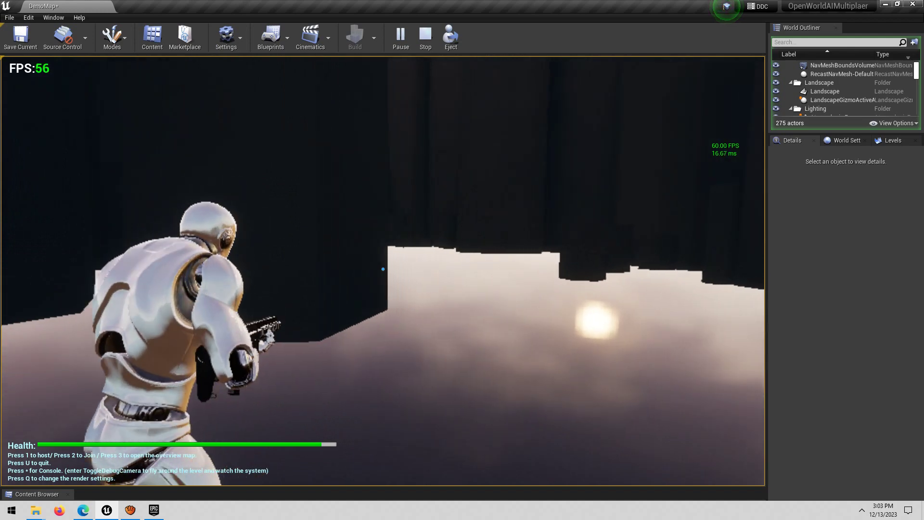
key("w")
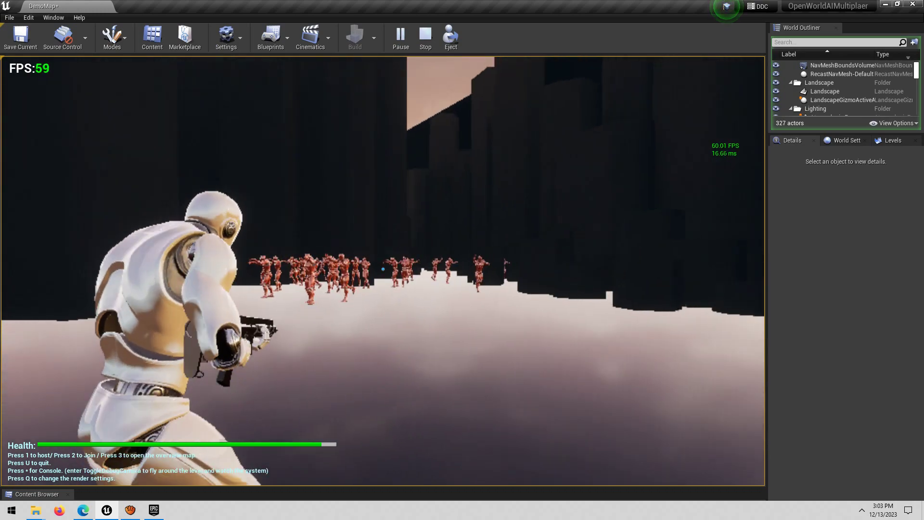
right_click(383, 269)
left_click(383, 269)
left_click(383, 268)
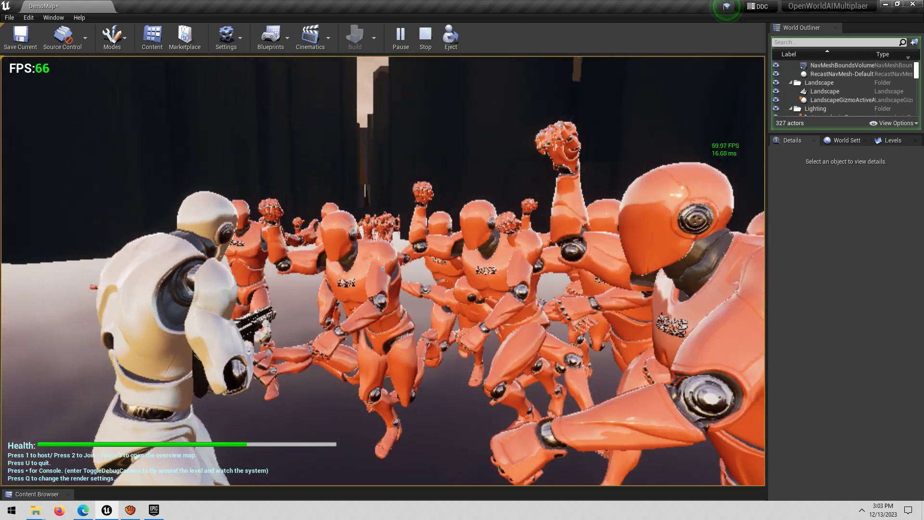
- Move the character around the open world and back through the town to compare the hostile and town AI
key("w")
key("w")
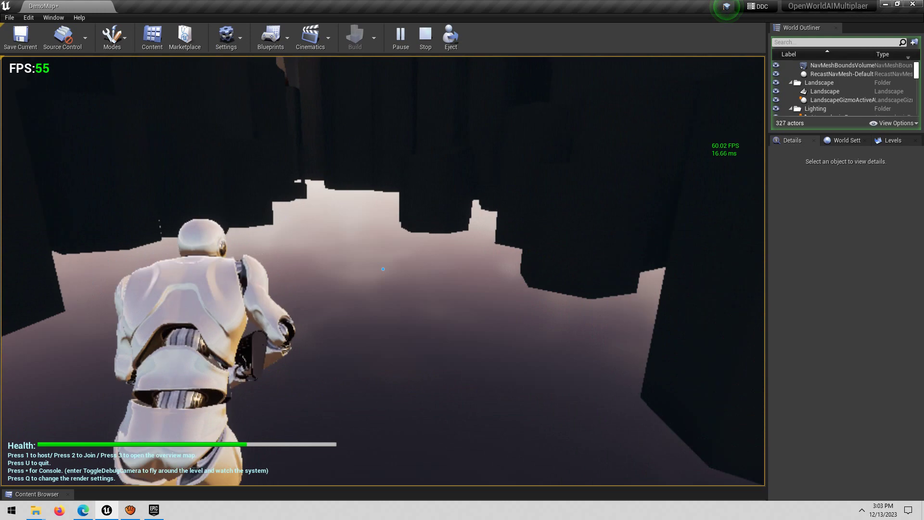
key("w")
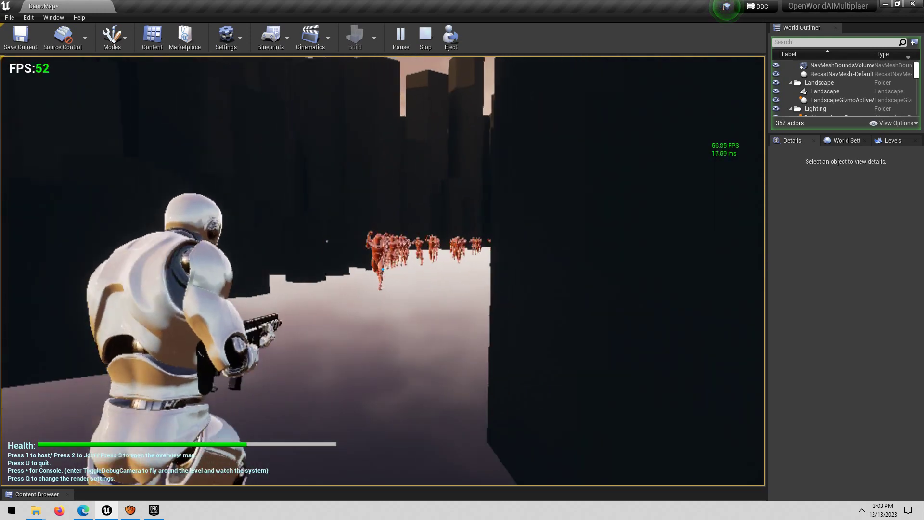
key("s")
key("w")
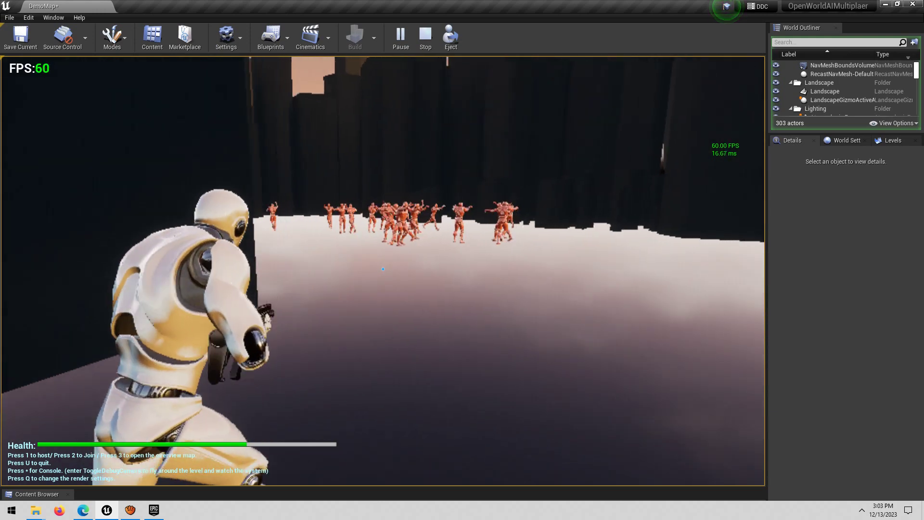
key("s")
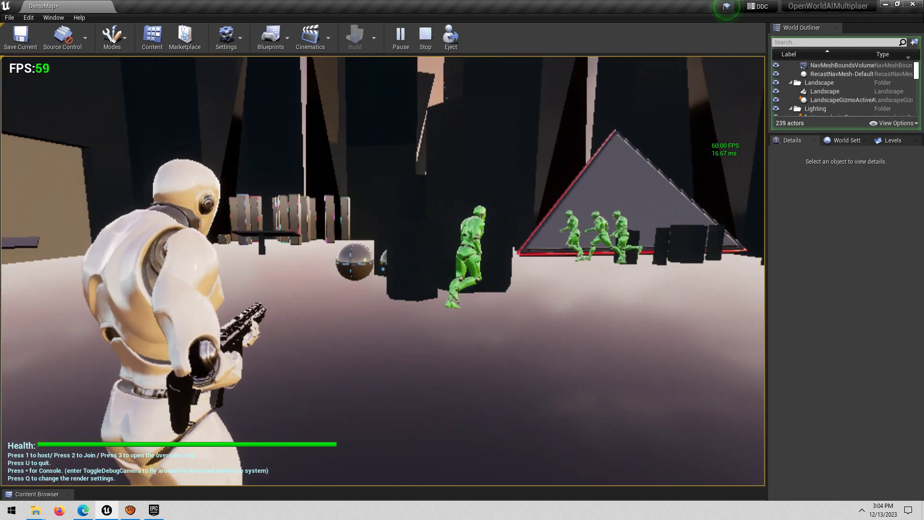
key("w")
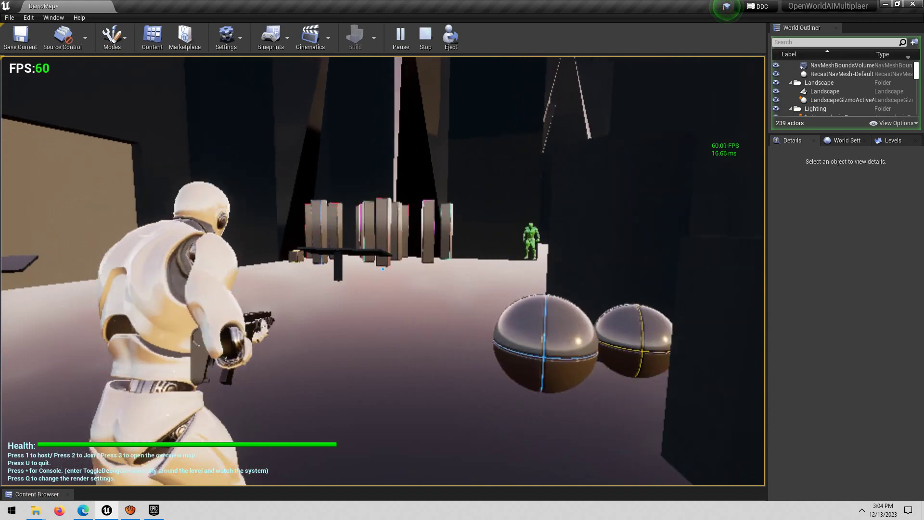
- Stop the play session and inspect the town's path points and spawner icons up close
key("Escape")
right_click_drag(472, 420, 474, 469)
scroll(472, 420, "down", 10)
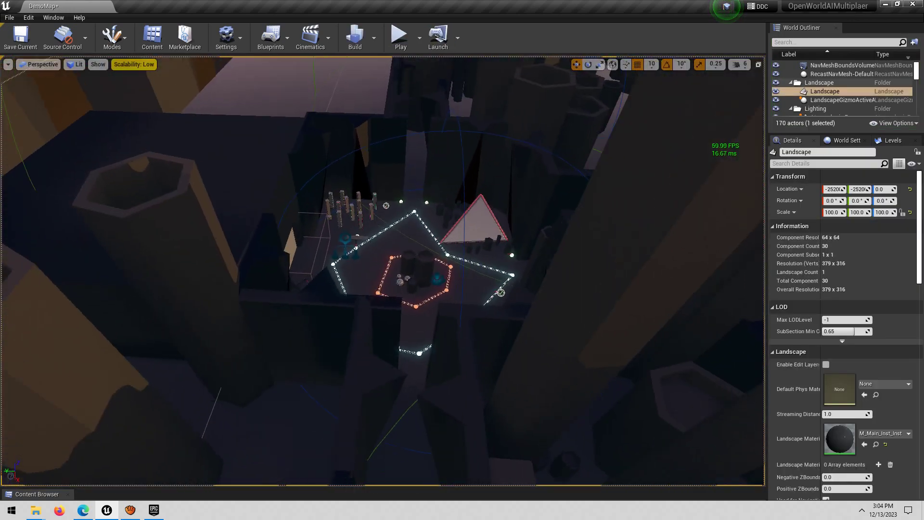
scroll(472, 421, "up", 10)
mouse_move(472, 420)
right_mouse_down()
mouse_move(462, 399)
mouse_move(474, 423)
mouse_move(549, 424)
mouse_move(464, 419)
right_mouse_up()
key("s")
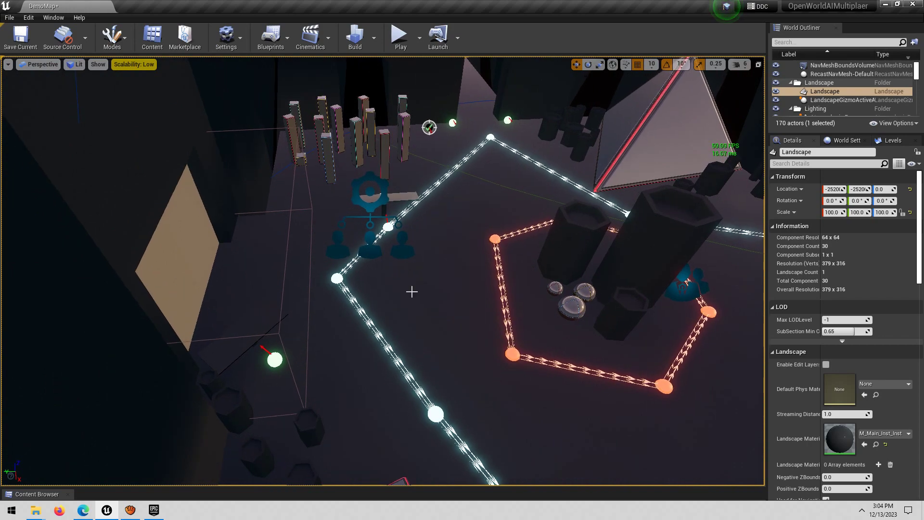
- Examine the town's patrol paths, stationary points and spawner icons from above and at closer range
key("s")
key("d")
right_click_drag(412, 292, 380, 275)
key("w")
key("s")
key("s")
key("w")
key("s")
key("w")
key("s")
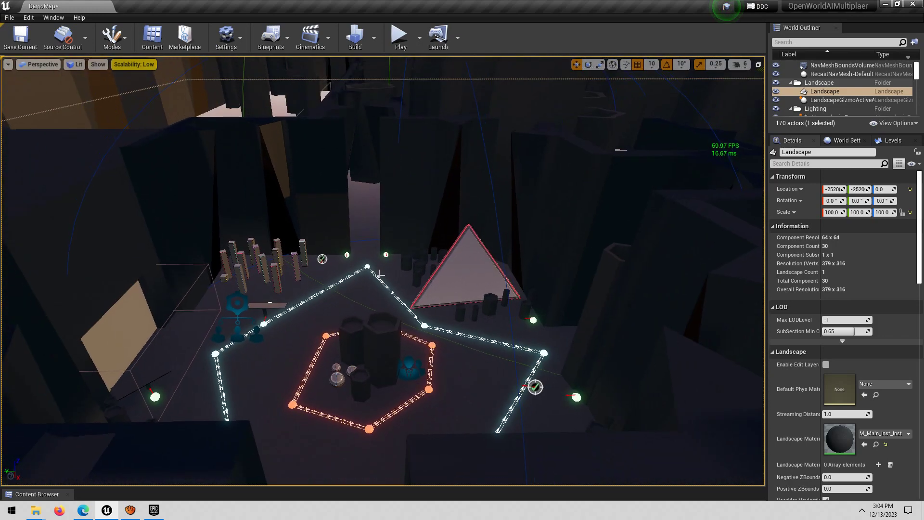
scroll(380, 275, "up", 3)
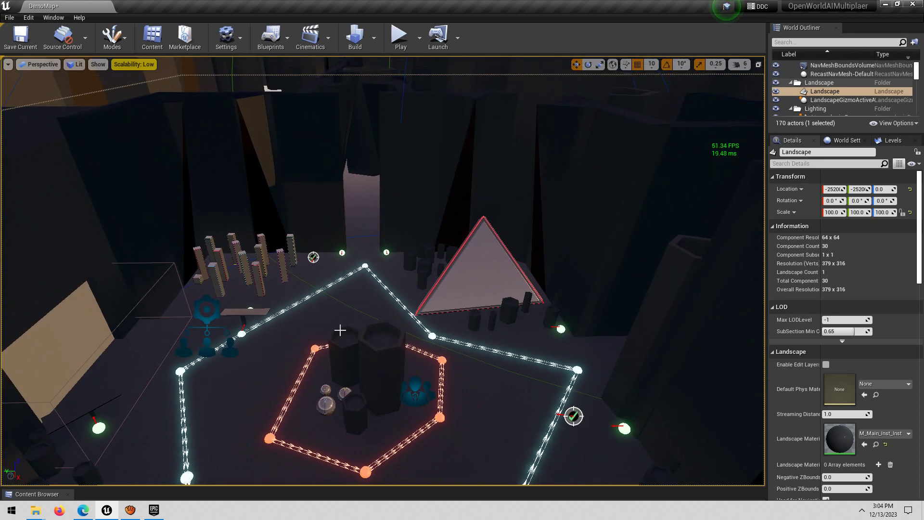
scroll(261, 329, "up", 4)
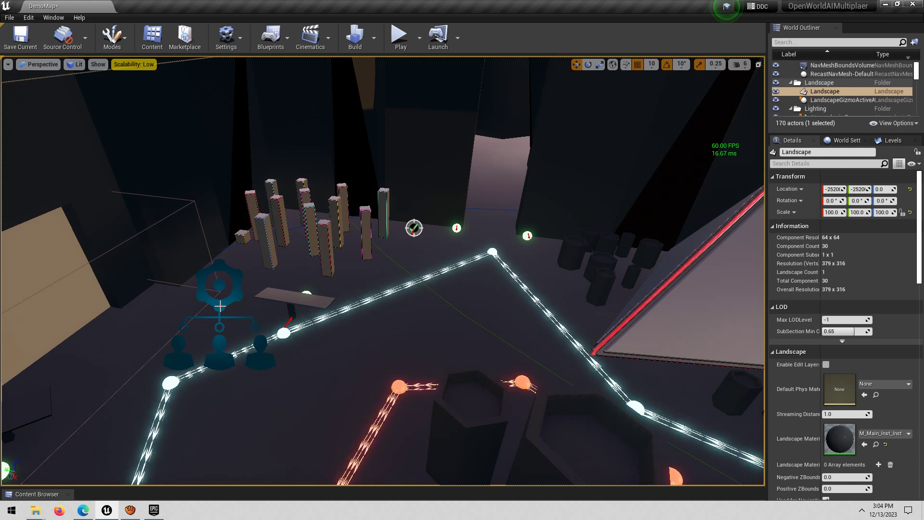
right_click_drag(223, 306, 222, 306)
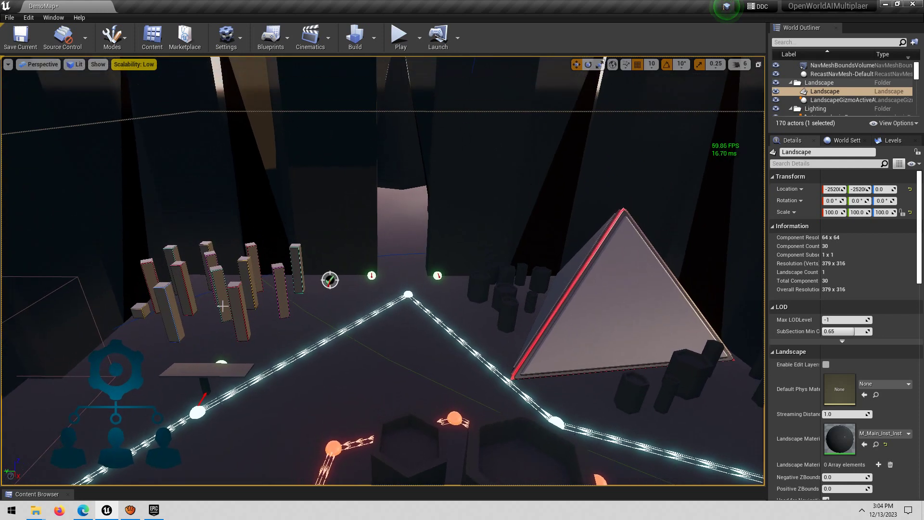
right_click_drag(274, 351, 271, 350)
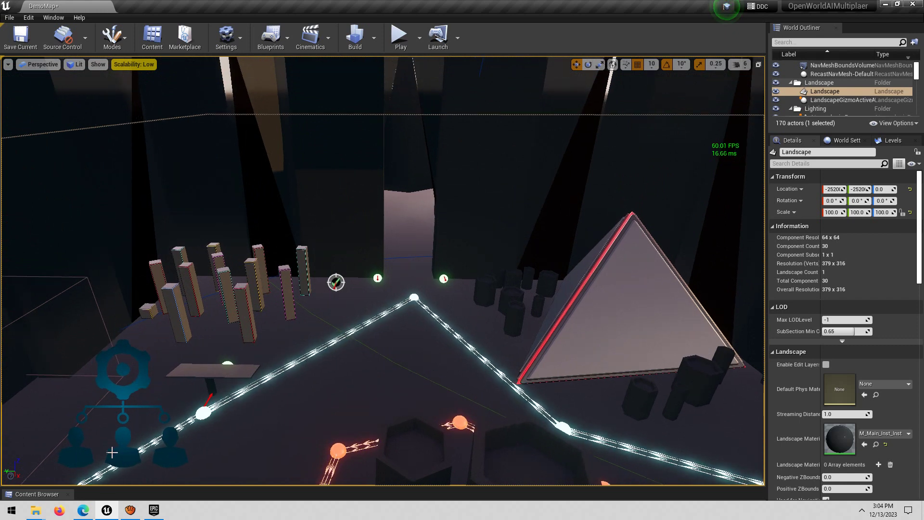
- Switch to Microsoft Edge and browse OWMS_AIBEHAVIORMERGE.rar on Google Drive down to the AIBehaviorToolkit example Blueprints folder
mouse_move(82, 509)
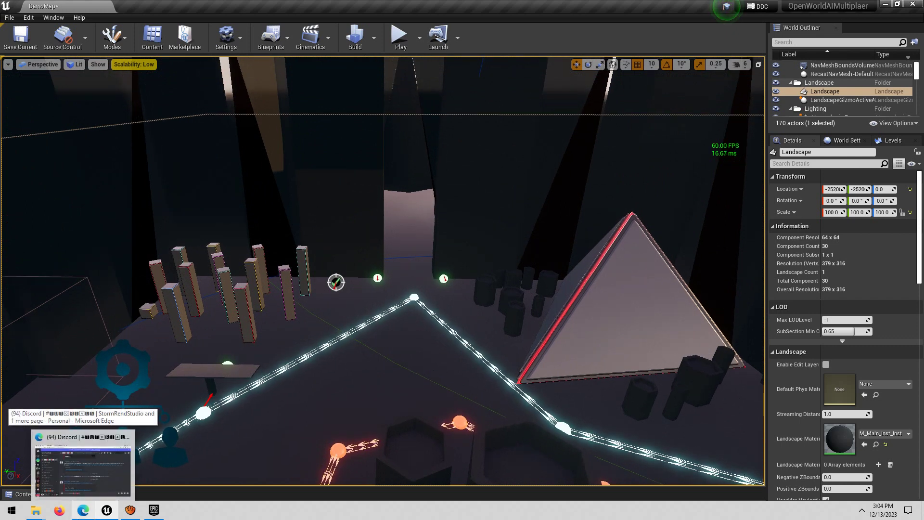
left_click(82, 465)
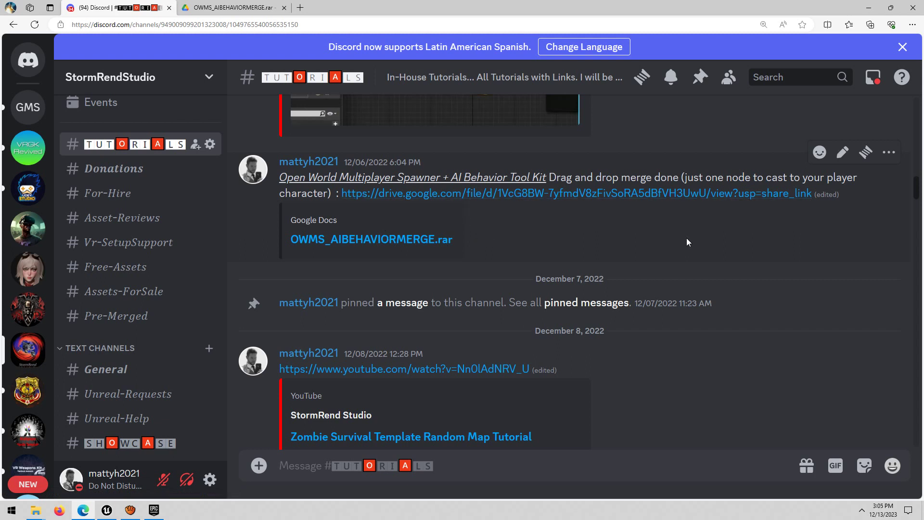
left_click(231, 5)
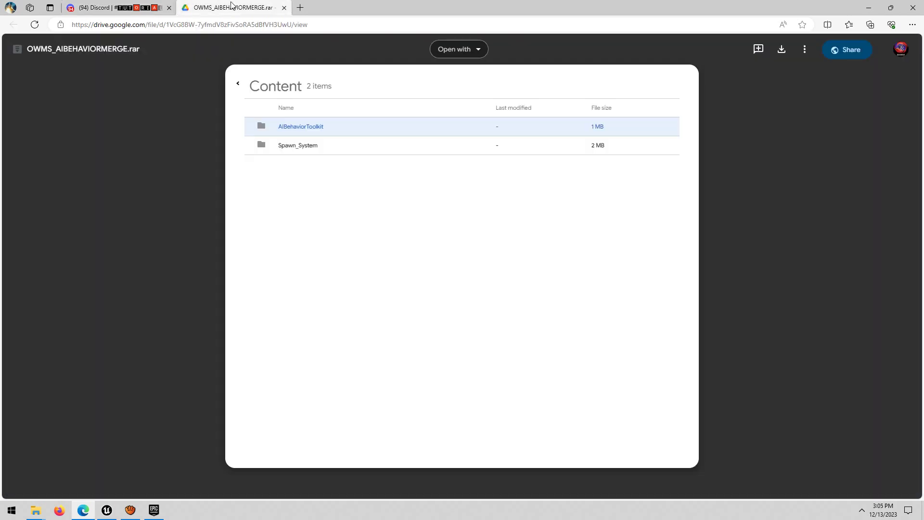
left_click(312, 127)
left_click(311, 127)
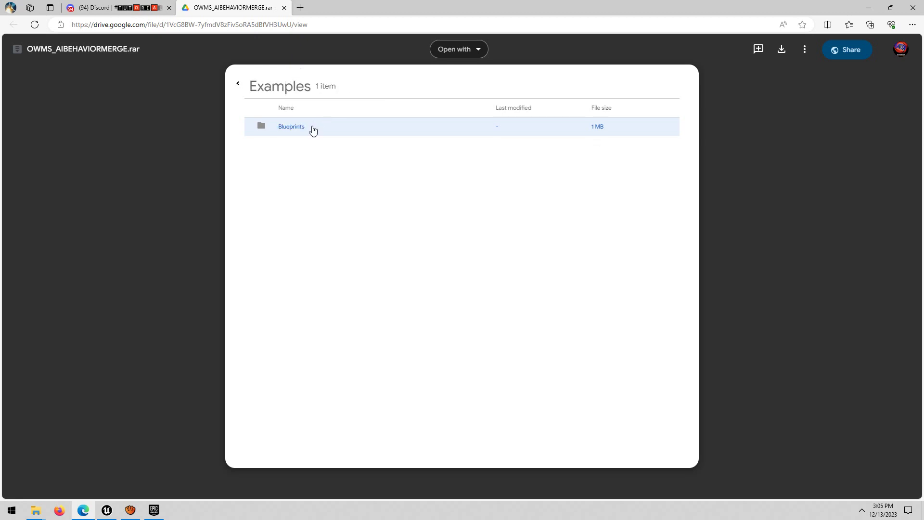
left_click(312, 127)
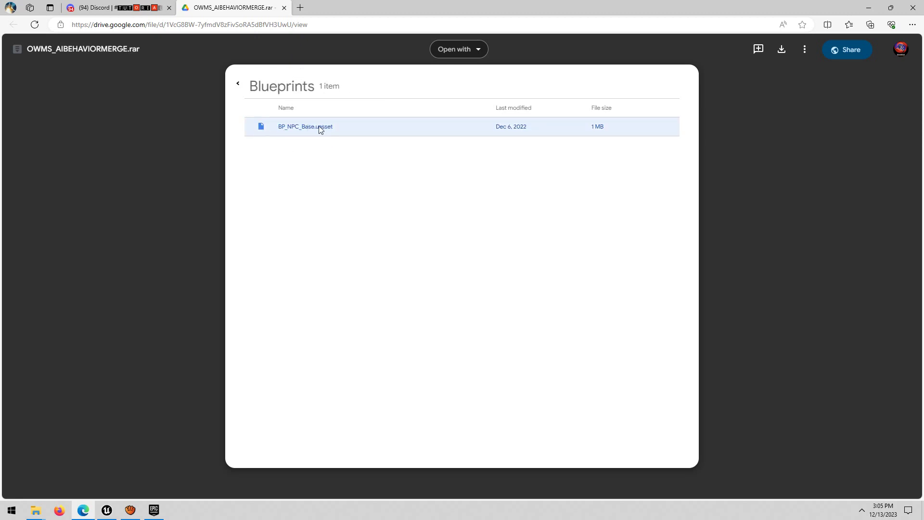
- Go back to the archive's Content folder and view the blueprint files inside Spawn_System
left_click(237, 84)
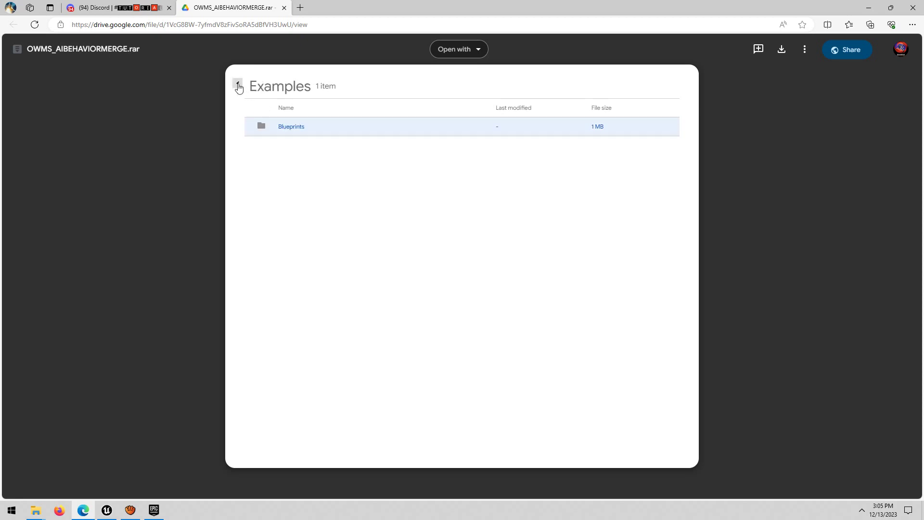
left_click(237, 84)
left_click(237, 85)
left_click(313, 146)
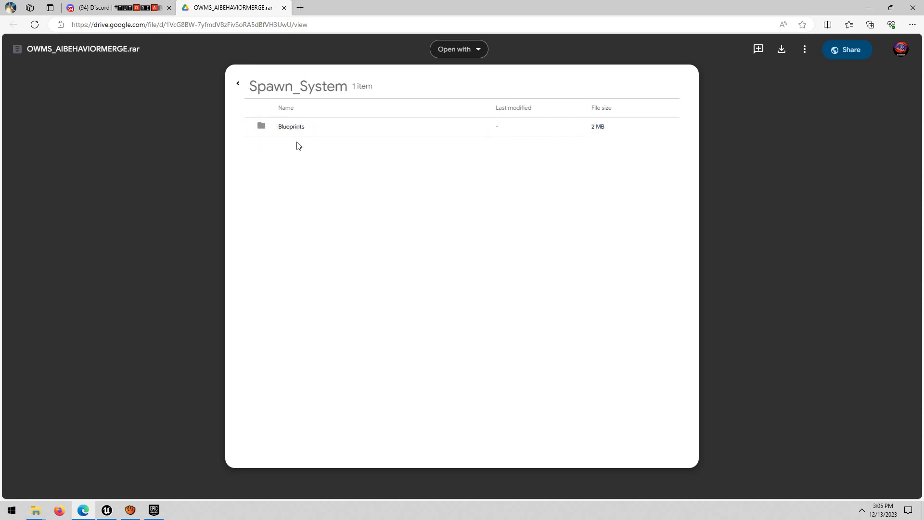
left_click(284, 127)
left_click(278, 128)
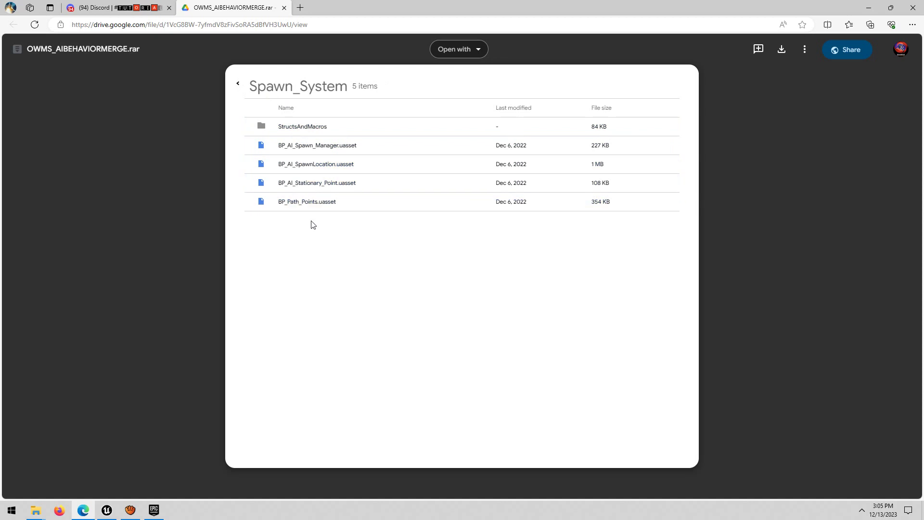
- Return from the Spawn_System blueprints to the top level of the OWMS_AIBEHAVIORMERGE.rar archive
left_click(239, 85)
left_click(240, 87)
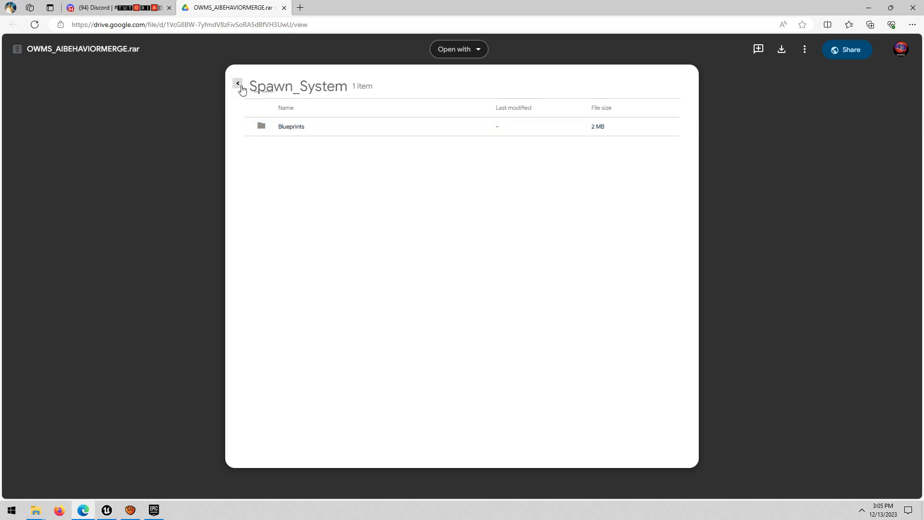
left_click(238, 85)
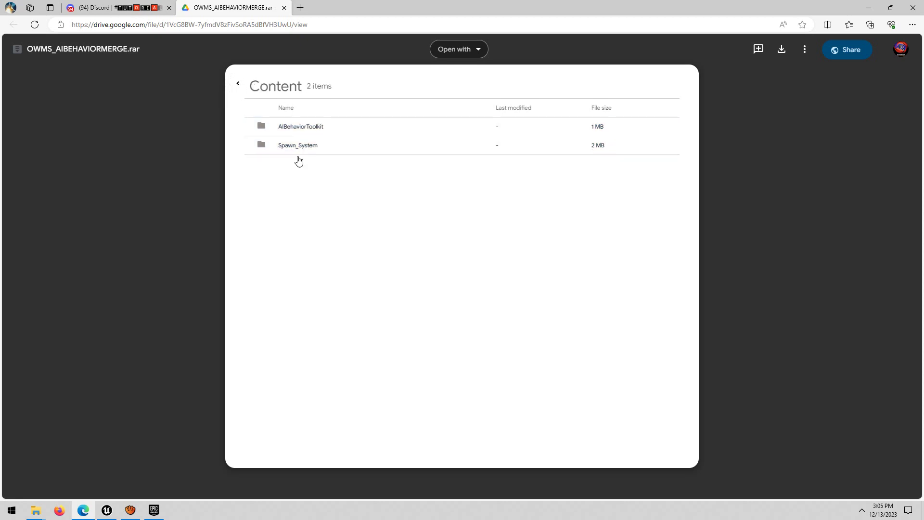
left_click(238, 82)
left_click(238, 82)
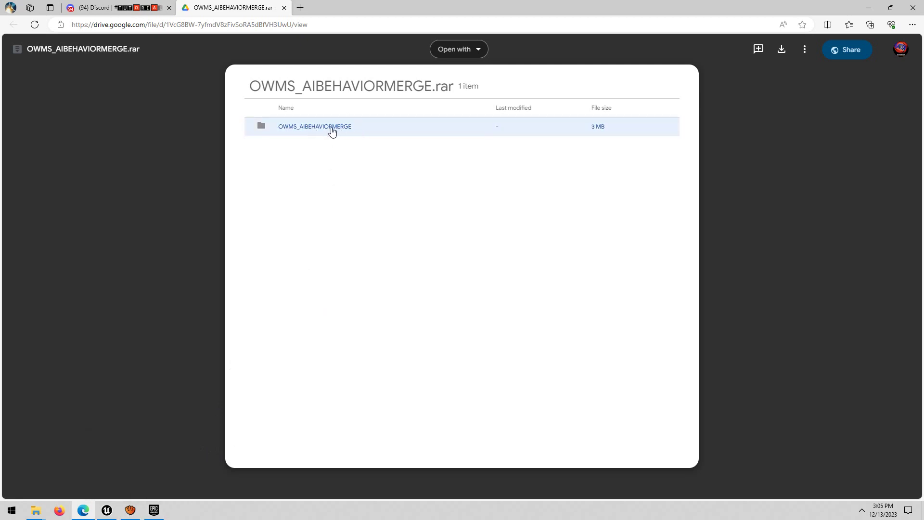
- Switch back to Discord and open the asset creator's UE5 Marketplace server at the spawn-system-multiplayer support channel
left_click(97, 7)
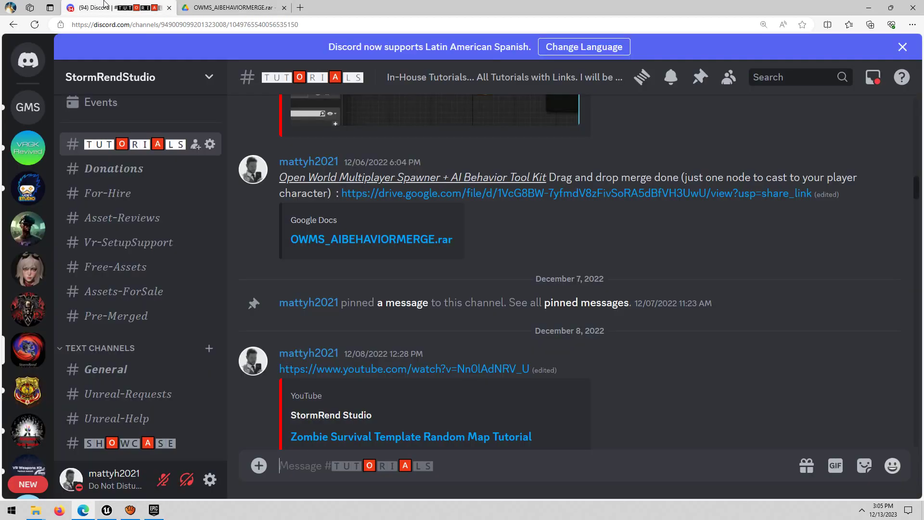
scroll(10, 270, "down", 3)
scroll(8, 288, "down", 10)
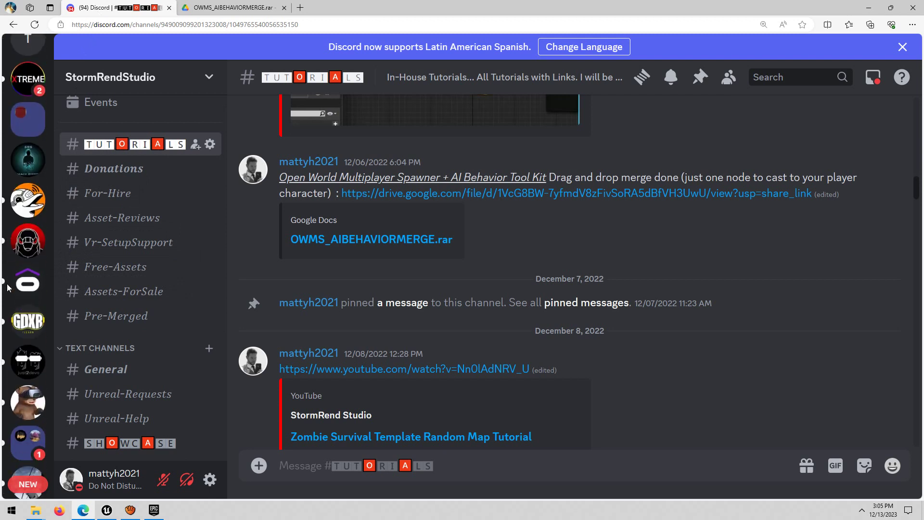
scroll(7, 287, "down", 10)
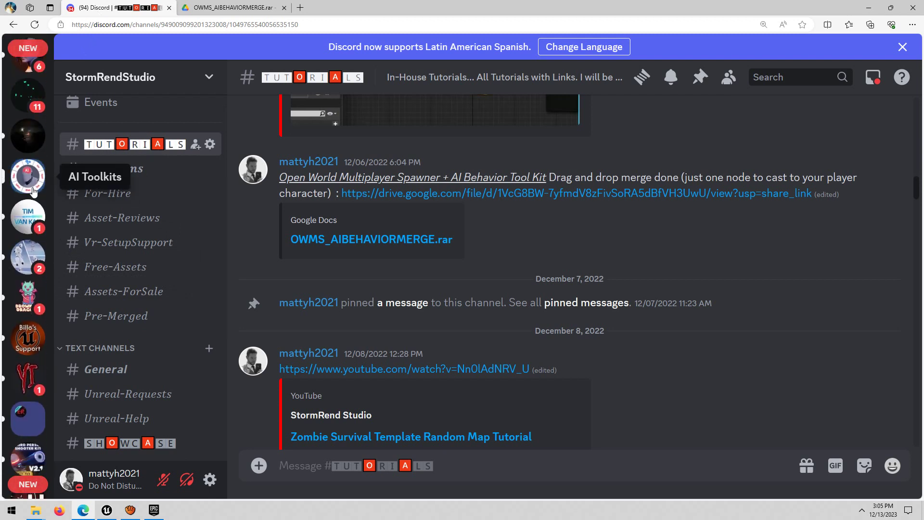
left_click(27, 223)
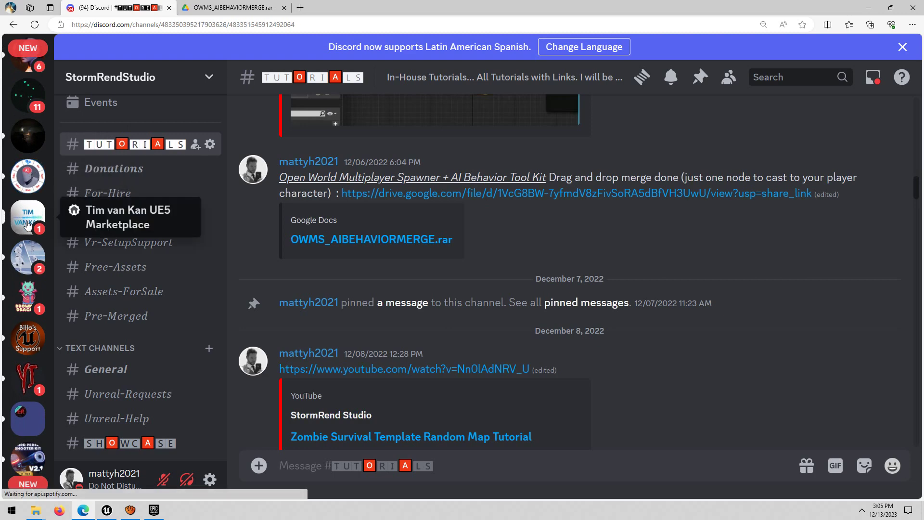
mouse_move(202, 411)
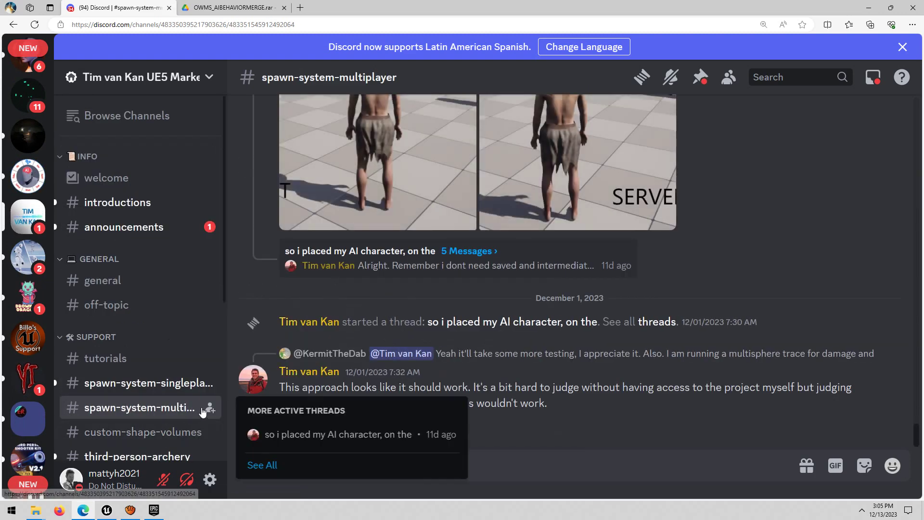
- Look through the spawn-system-multiplayer channel's message history for support answers and linked tutorials, ending at the latest posts
scroll(579, 395, "up", 10)
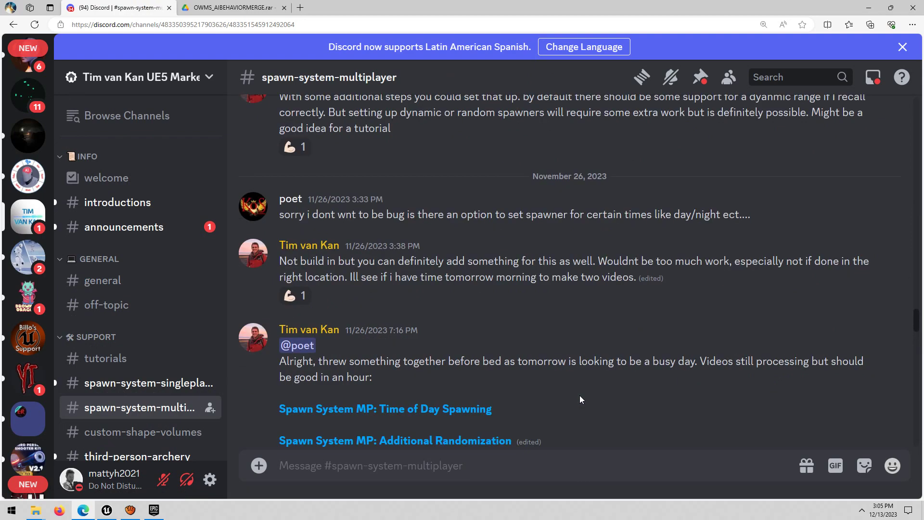
scroll(579, 395, "up", 20)
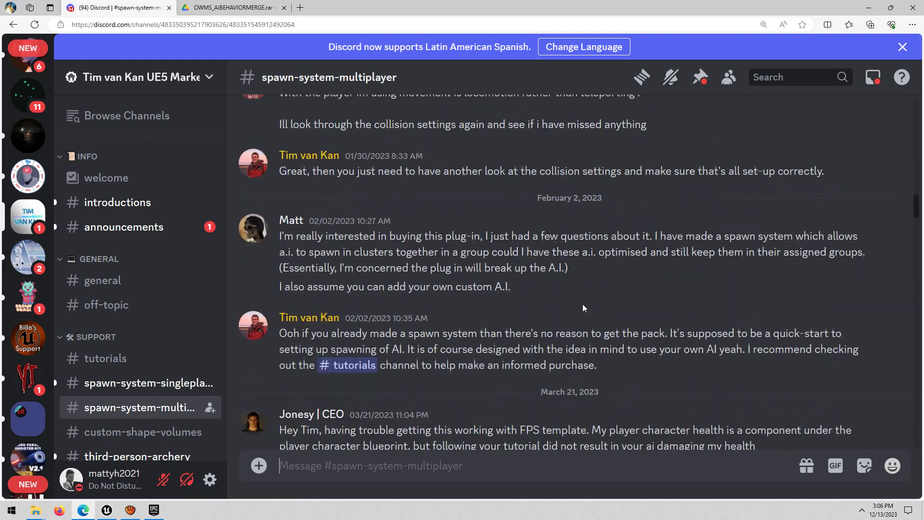
scroll(582, 304, "down", 20)
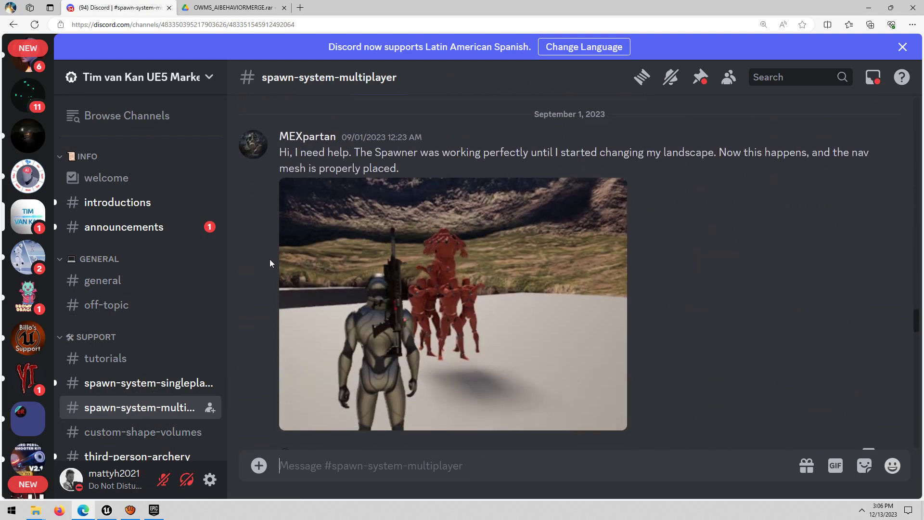
scroll(270, 263, "down", 5)
scroll(264, 284, "up", 5)
scroll(262, 299, "down", 1)
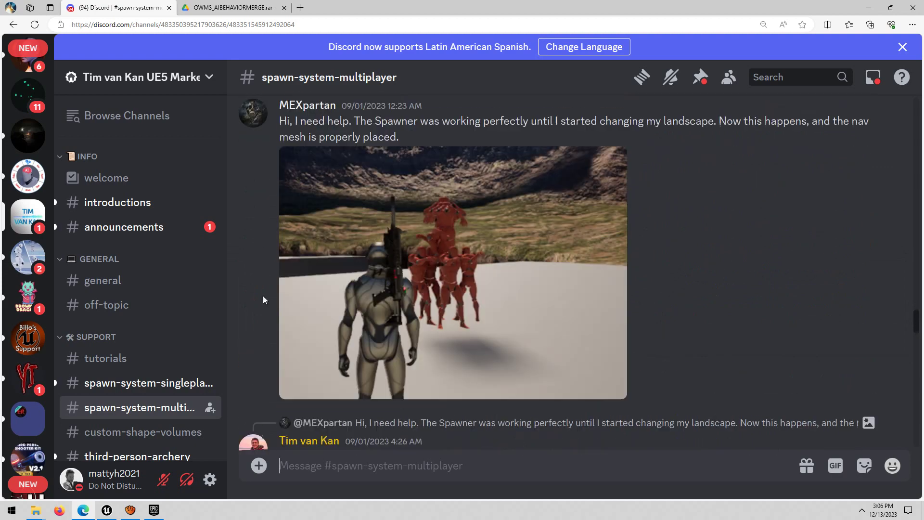
scroll(262, 296, "up", 6)
scroll(264, 283, "down", 9)
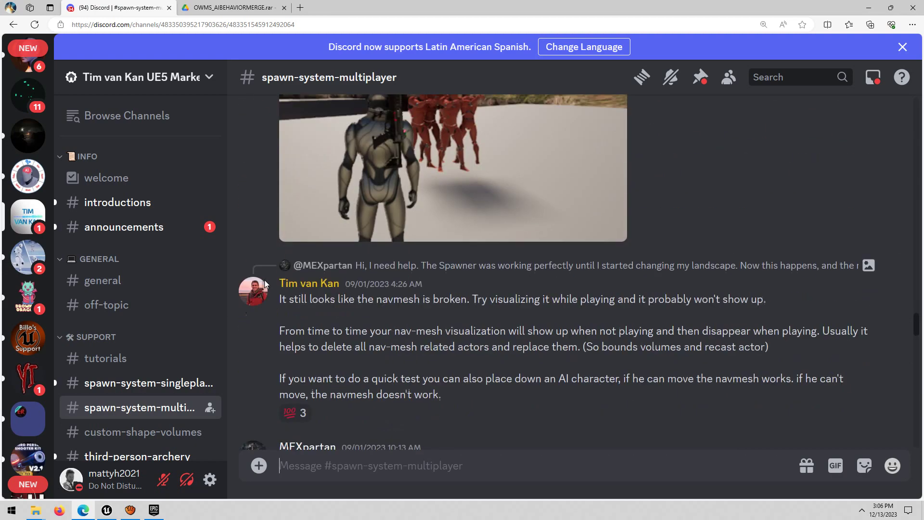
scroll(266, 274, "down", 10)
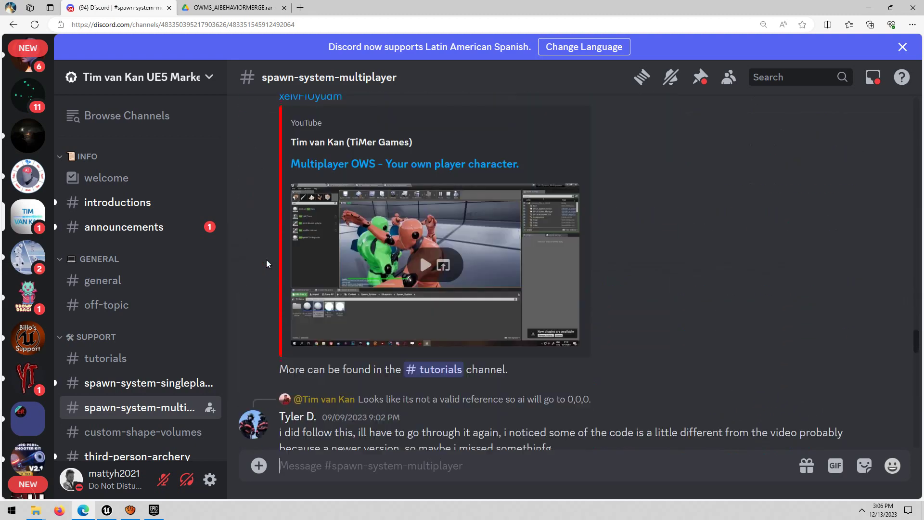
scroll(266, 264, "down", 15)
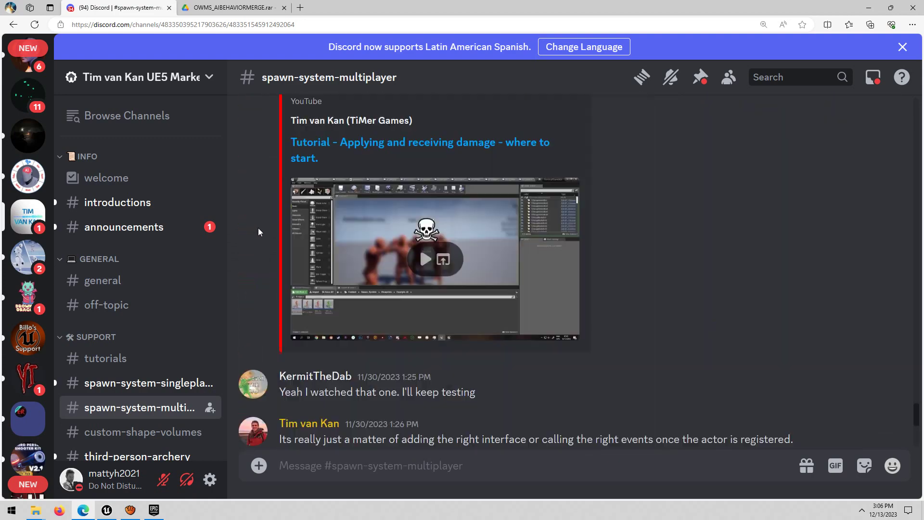
scroll(262, 235, "down", 10)
scroll(356, 332, "up", 8)
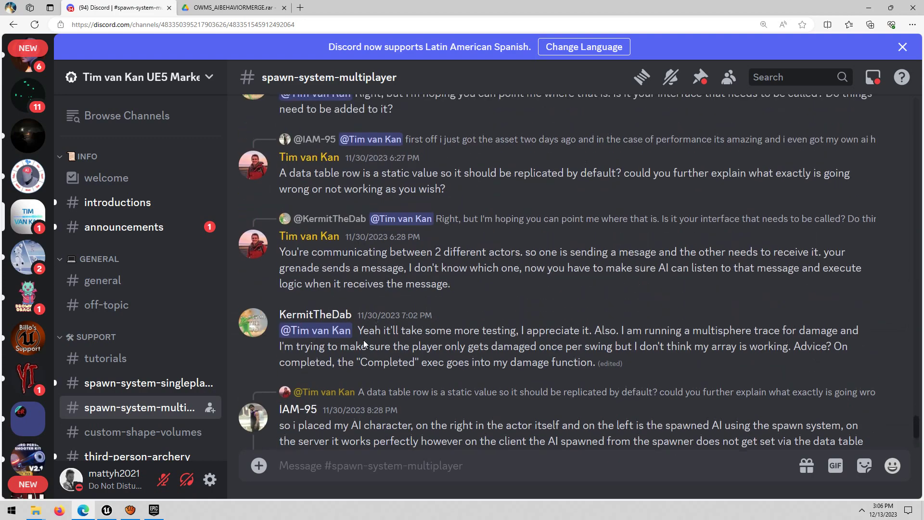
scroll(364, 343, "down", 8)
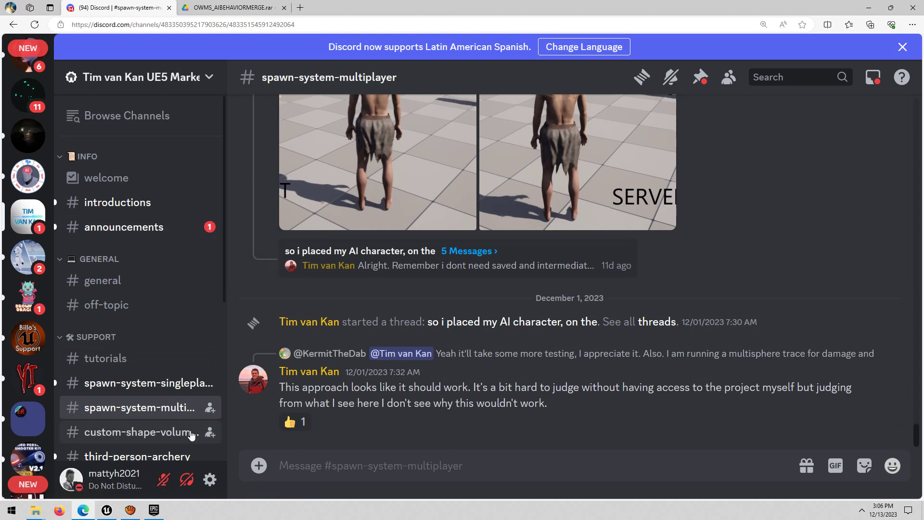
mouse_move(154, 409)
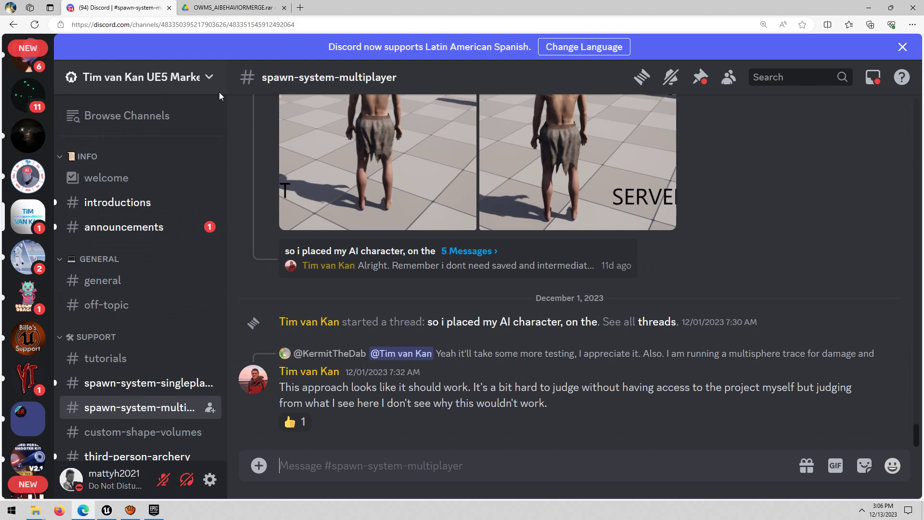
- Return to Unreal Engine and examine the whole demo map from above, including the spawn radius spheres around the town
left_click(868, 7)
key("s")
right_click_drag(403, 262, 534, 305)
key("s")
key("s")
mouse_move(307, 302)
right_mouse_down()
mouse_move(327, 274)
mouse_move(315, 268)
mouse_move(306, 303)
right_mouse_up()
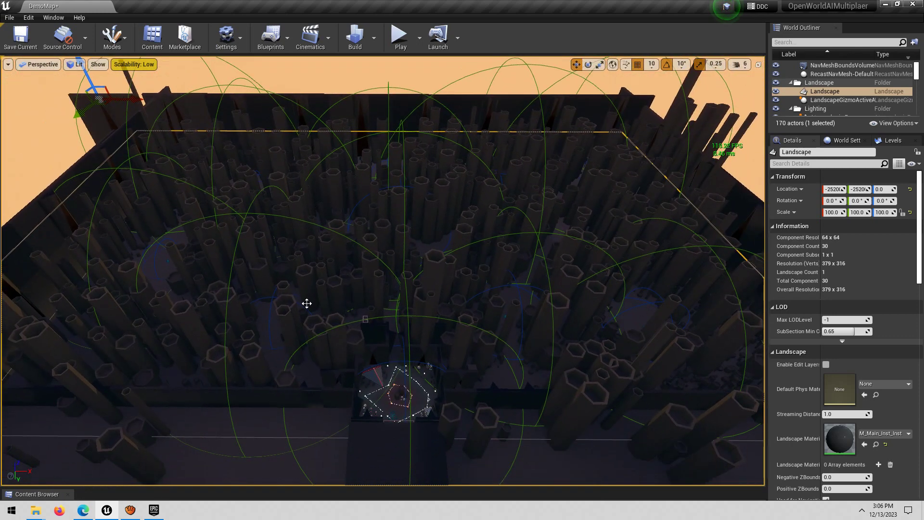
scroll(307, 303, "up", 5)
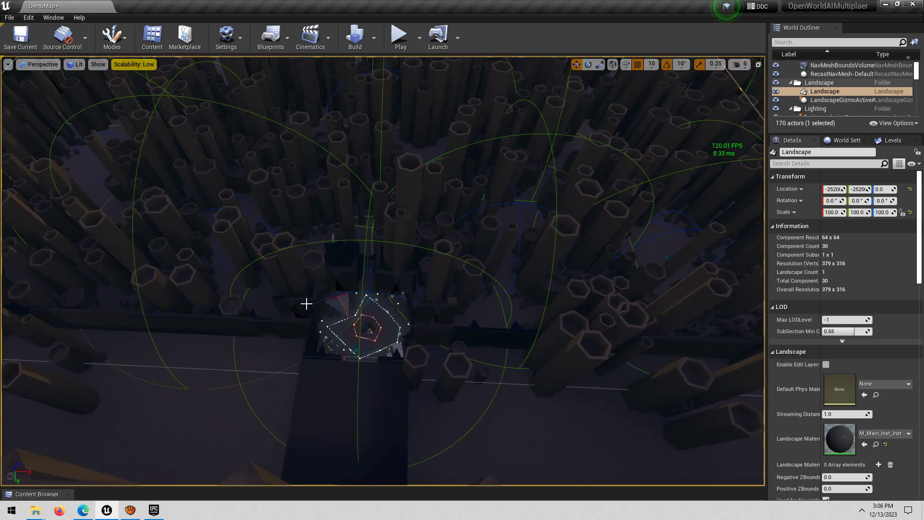
right_click_drag(306, 303, 274, 303)
key("w")
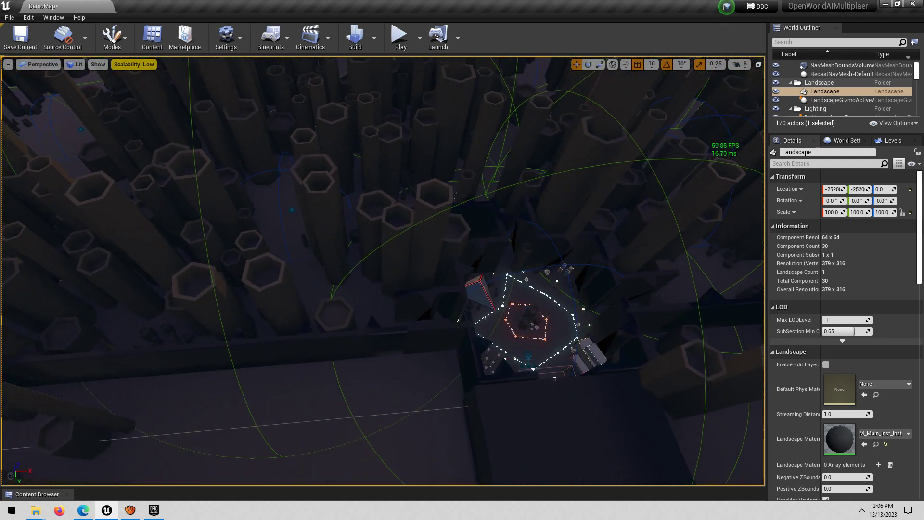
right_click(371, 300)
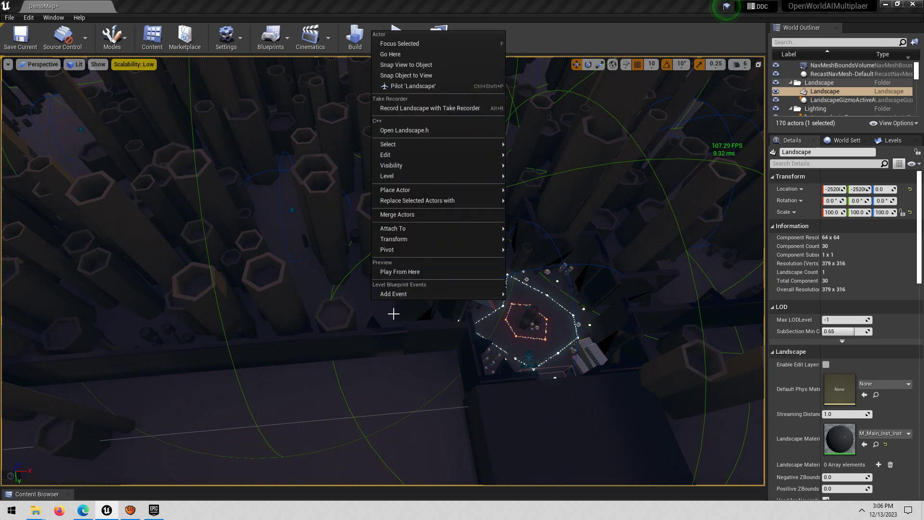
- Examine the town at the edge of the pillar field from above, closing in on its inner and outer path outlines
mouse_move(394, 314)
right_mouse_down()
mouse_move(465, 308)
mouse_move(389, 324)
right_mouse_up()
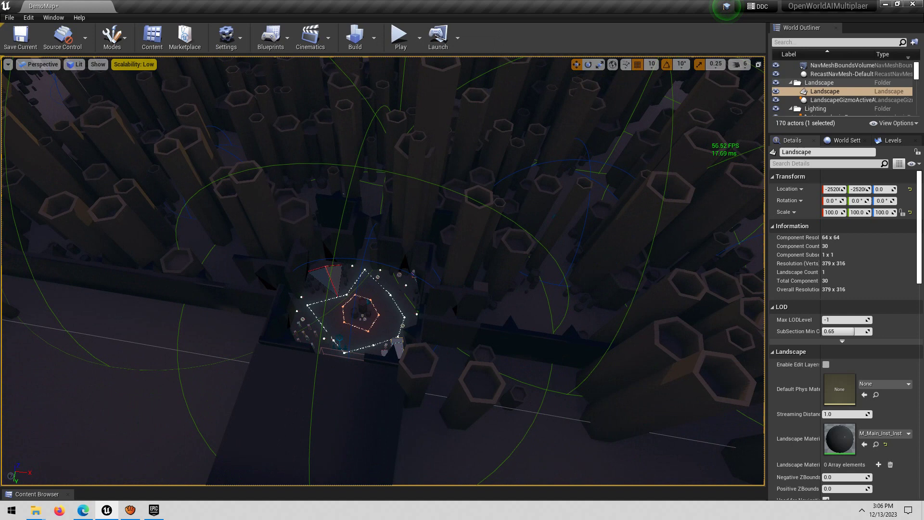
right_click_drag(434, 191, 416, 154)
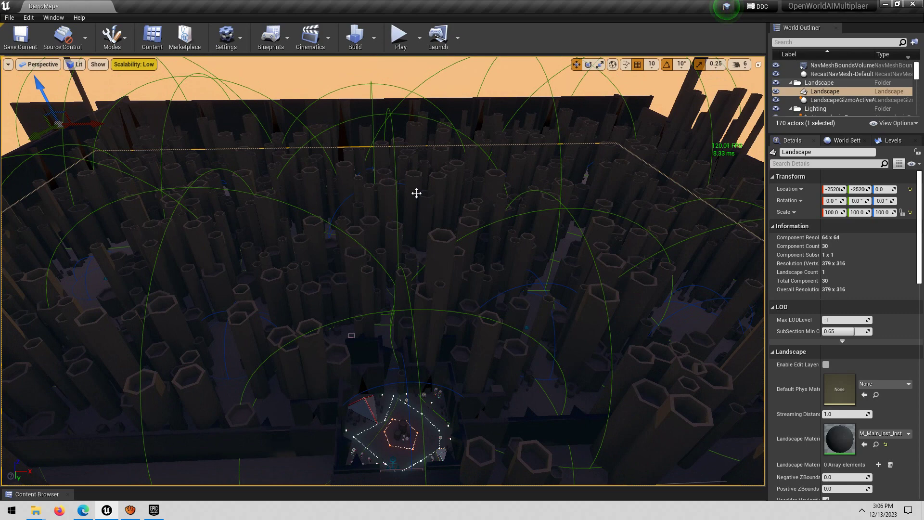
left_click(412, 218)
right_click_drag(413, 218, 400, 298)
left_click(336, 362)
right_click_drag(337, 363, 361, 359)
mouse_move(393, 247)
right_mouse_down()
mouse_move(392, 256)
mouse_move(392, 245)
right_mouse_up()
key("w")
right_click_drag(376, 281, 375, 281)
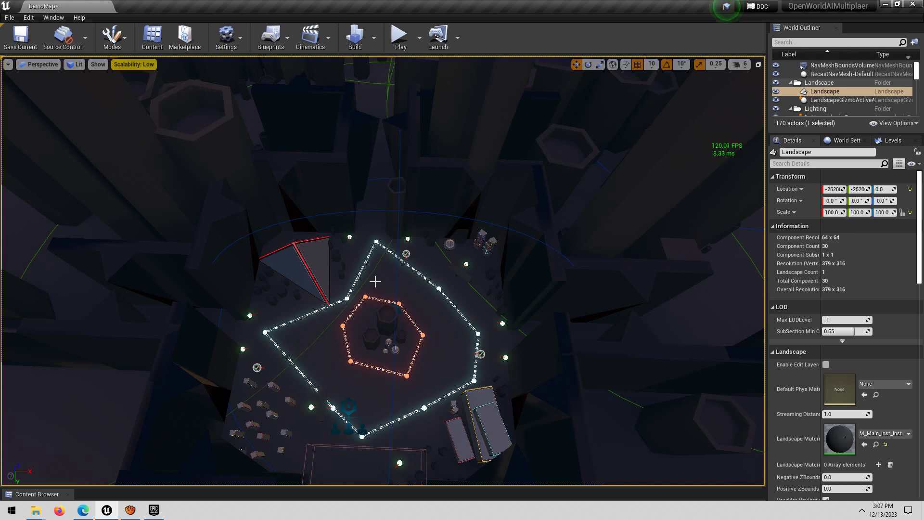
key("w")
right_click_drag(376, 281, 340, 299)
- Examine how the green spawn radius spheres extend from the town over the surrounding pillar field
key("s")
scroll(373, 283, "down", 1)
key("s")
key("w")
key("s")
key("w")
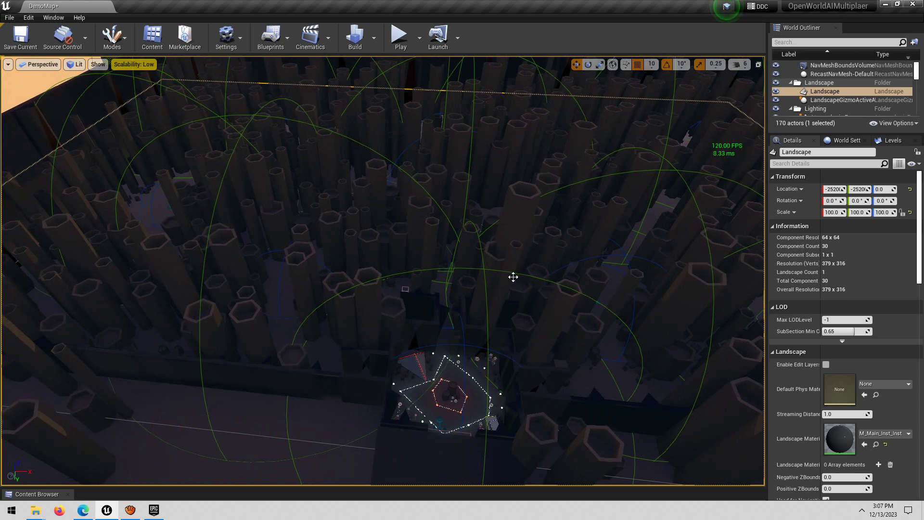
key("w")
right_click_drag(487, 295, 508, 290)
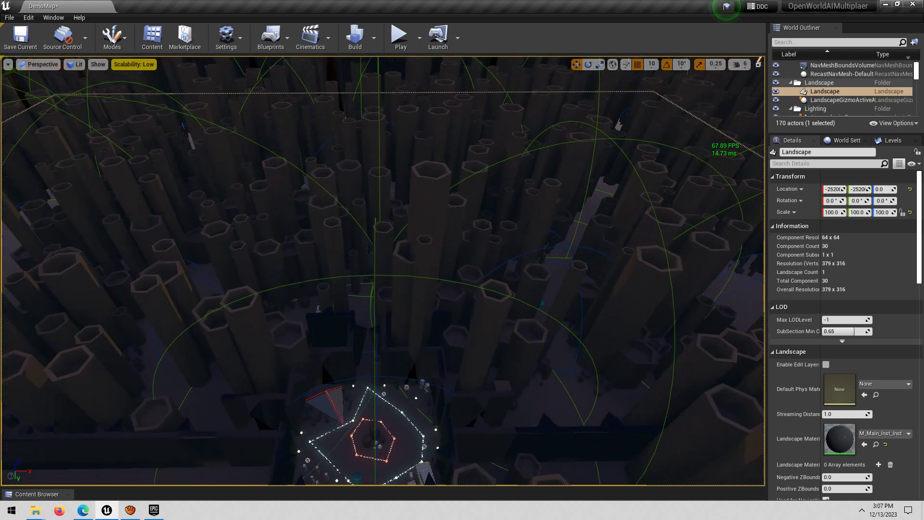
key("s")
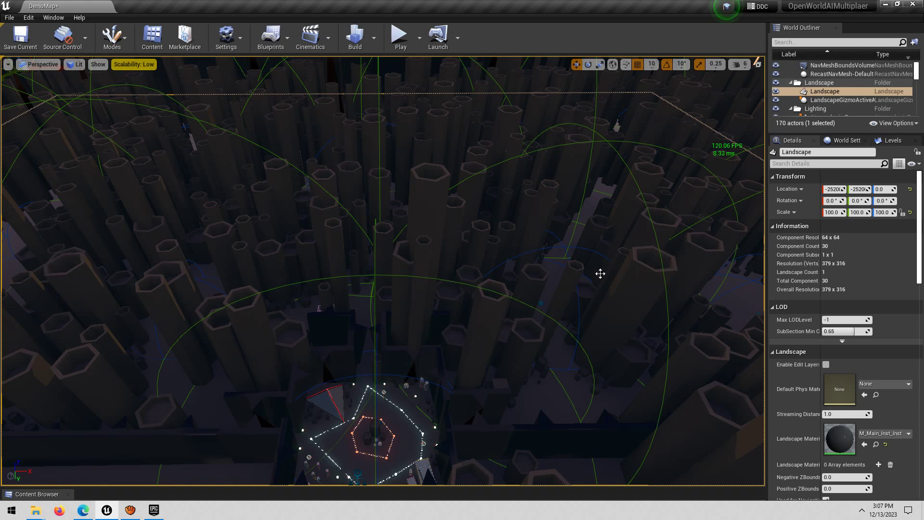
right_click_drag(600, 273, 294, 188)
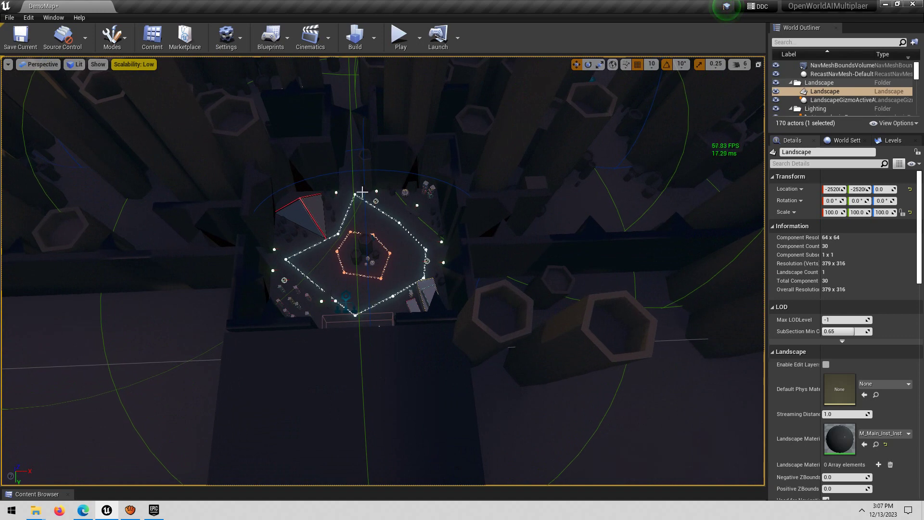
right_click_drag(350, 217, 338, 182)
scroll(338, 182, "down", 10)
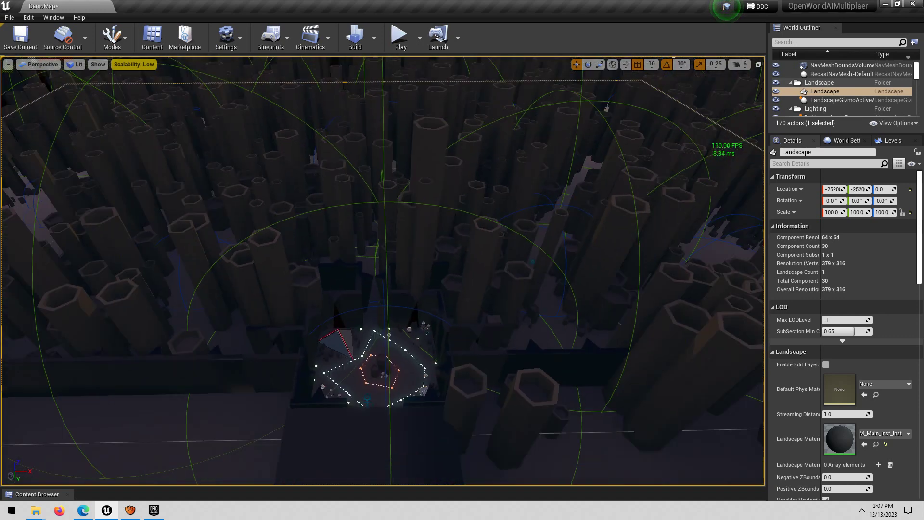
scroll(350, 220, "down", 1)
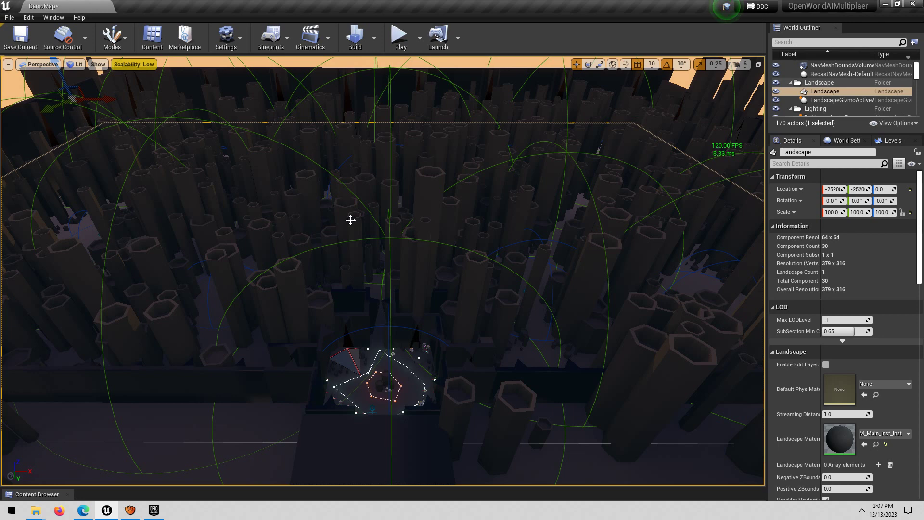
- Look over the full walled extent of the map with all its spawn spheres, ending above the town's entrance corridor
right_click_drag(350, 220, 313, 214)
key("s")
right_click_drag(385, 289, 309, 198)
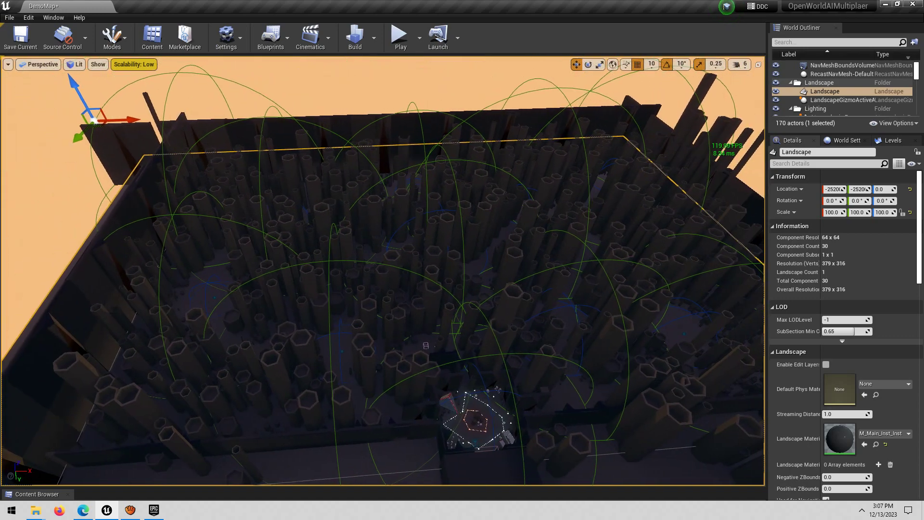
right_click(309, 198)
left_click(552, 216)
right_click_drag(553, 216, 522, 202)
left_click(487, 248)
key("w")
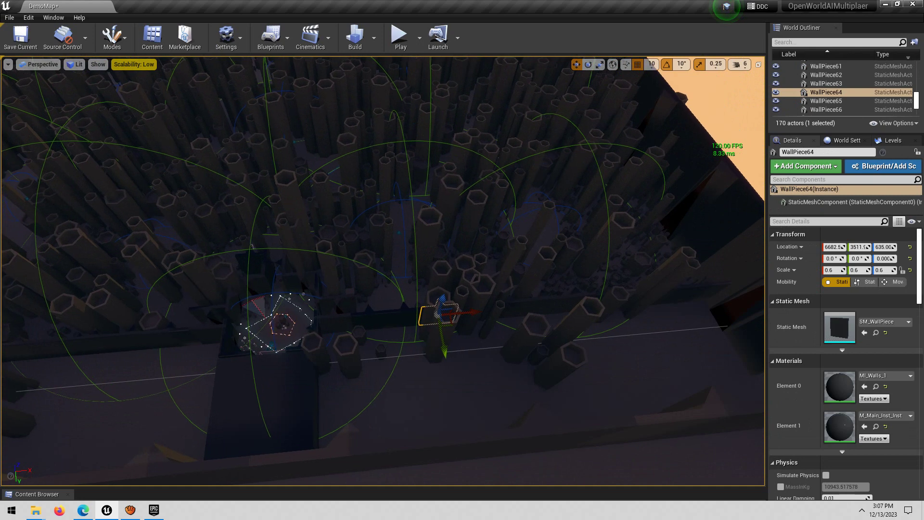
left_click(487, 244)
mouse_move(486, 244)
right_mouse_down()
mouse_move(469, 246)
mouse_move(486, 243)
right_mouse_up()
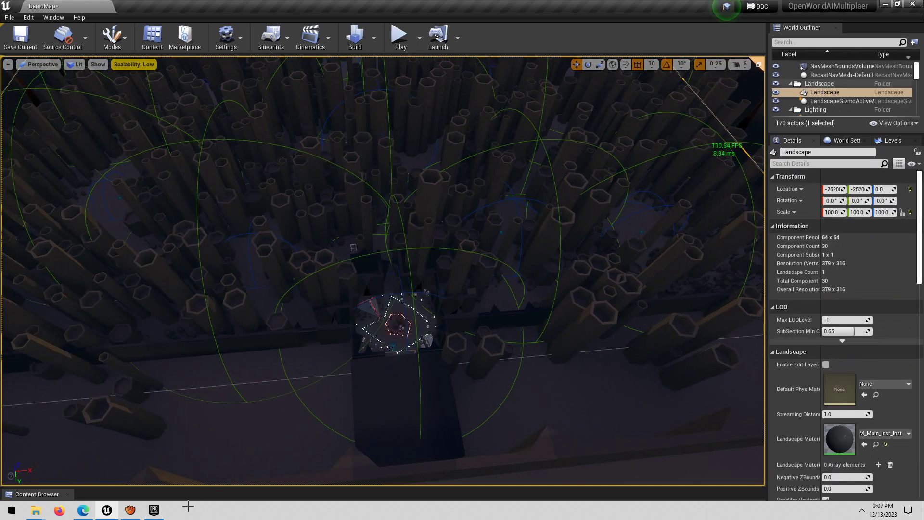
- Switch to the Epic Games Launcher, search the library Vault for "npc" and open the NPC Optimizator product page
left_click(156, 514)
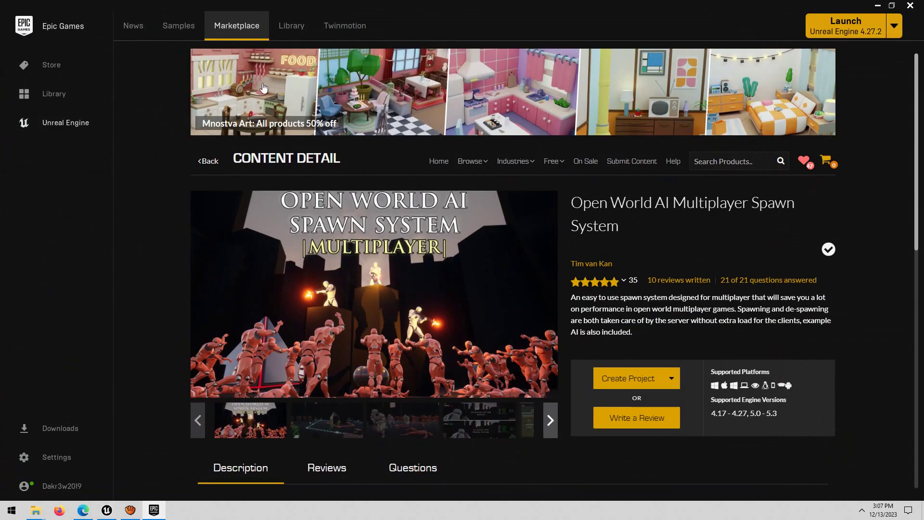
left_click(286, 26)
triple_click(799, 235)
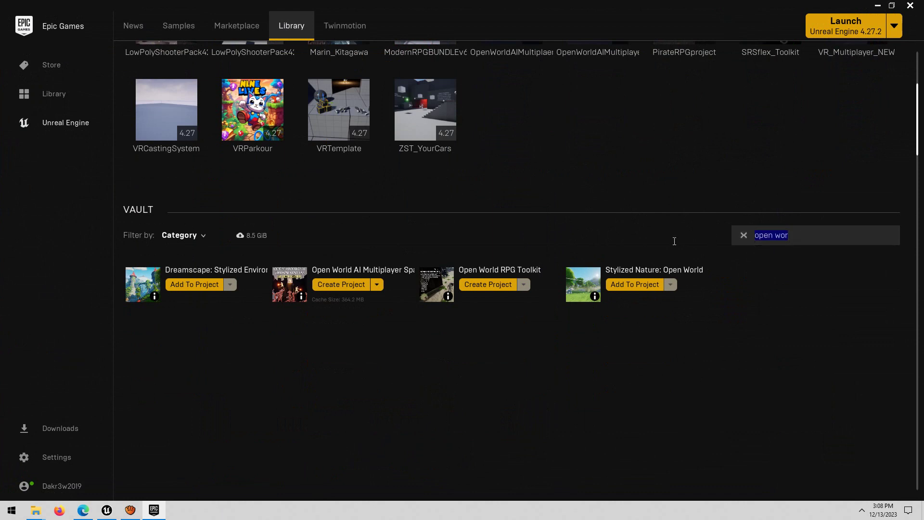
type("npc")
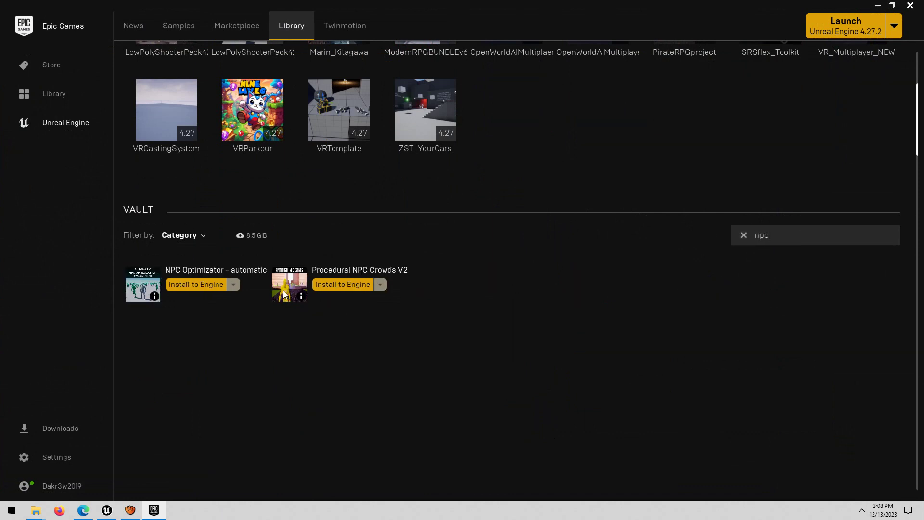
left_click(217, 271)
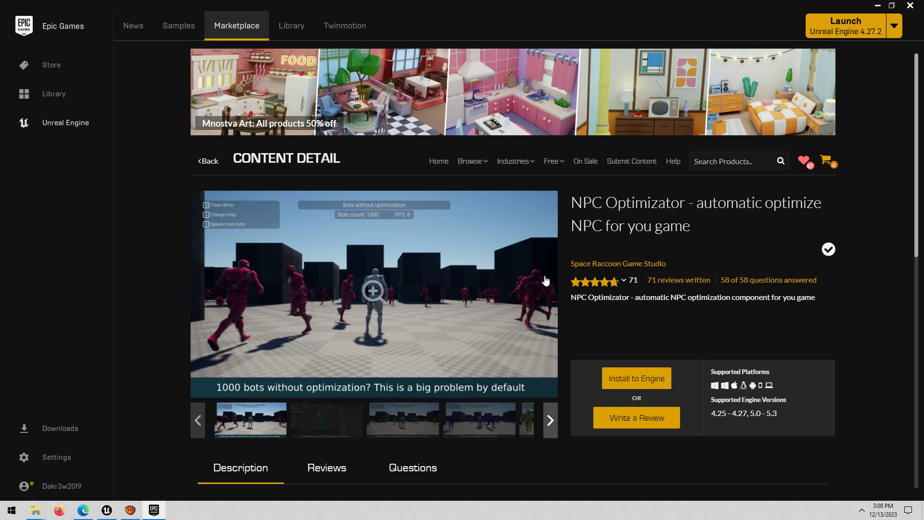
mouse_move(586, 307)
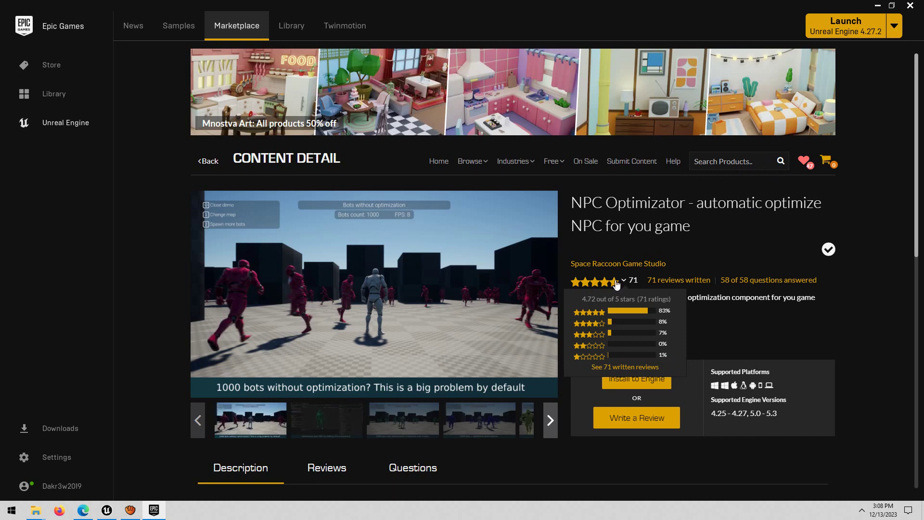
- Return to the demo map in Unreal Engine and bring up the aTube Catcher screen recorder
left_click(874, 6)
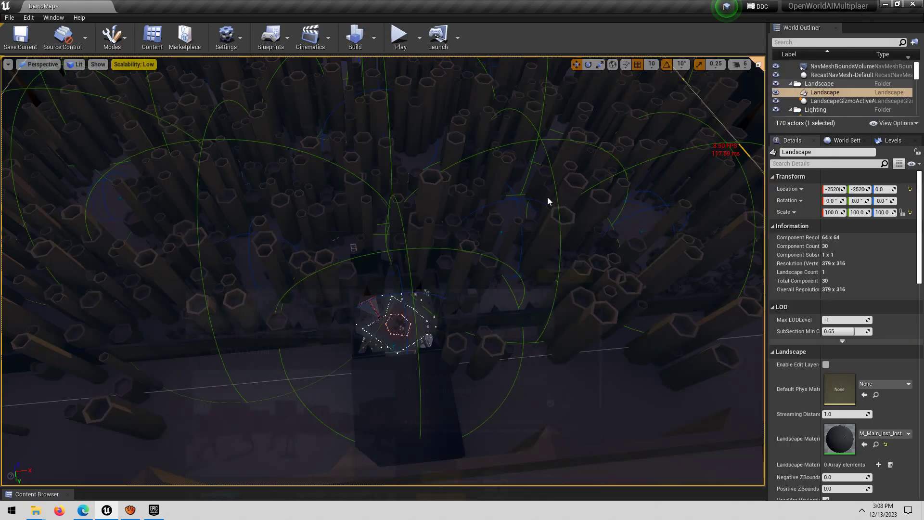
right_click_drag(408, 241, 486, 190)
left_click(130, 510)
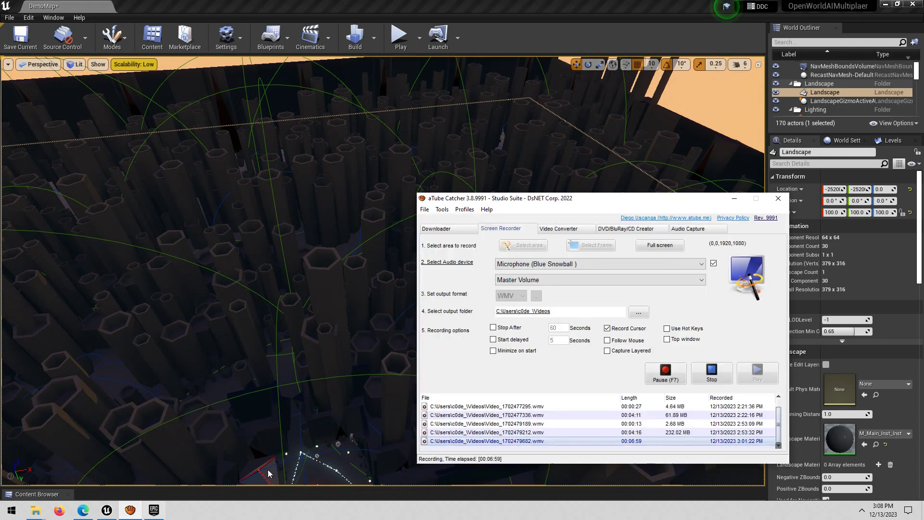